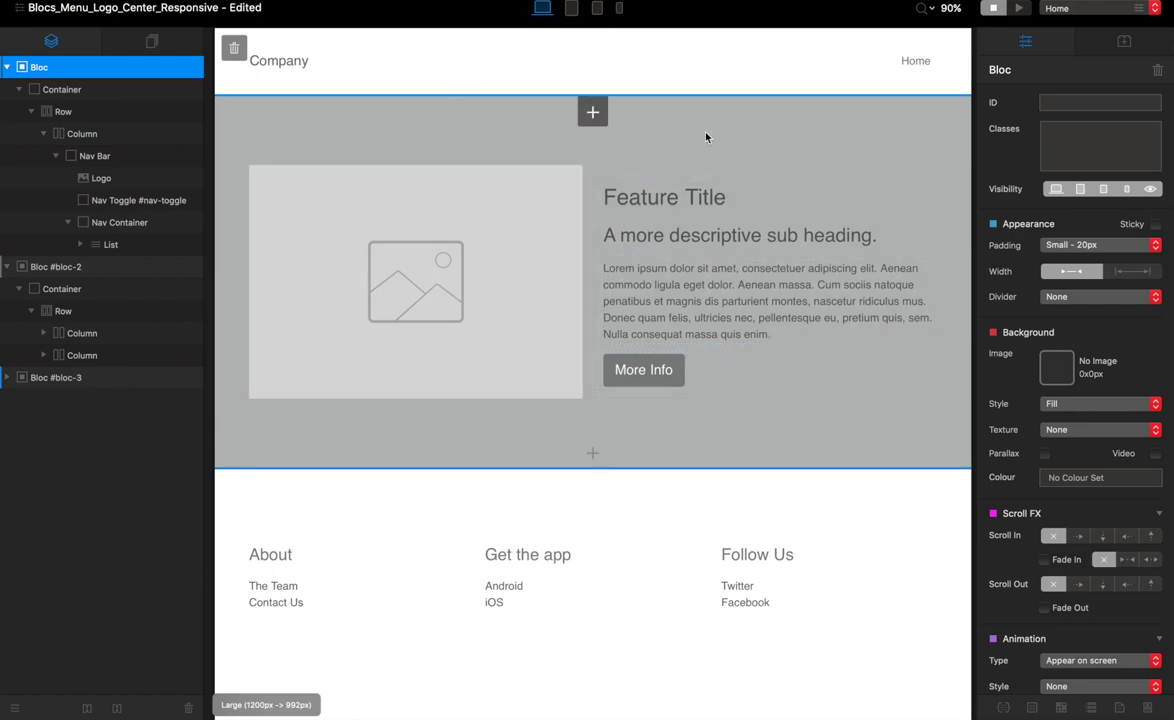
# - Make the navbar logo an image and set the menu list's source to None
pyautogui.click(305, 66)
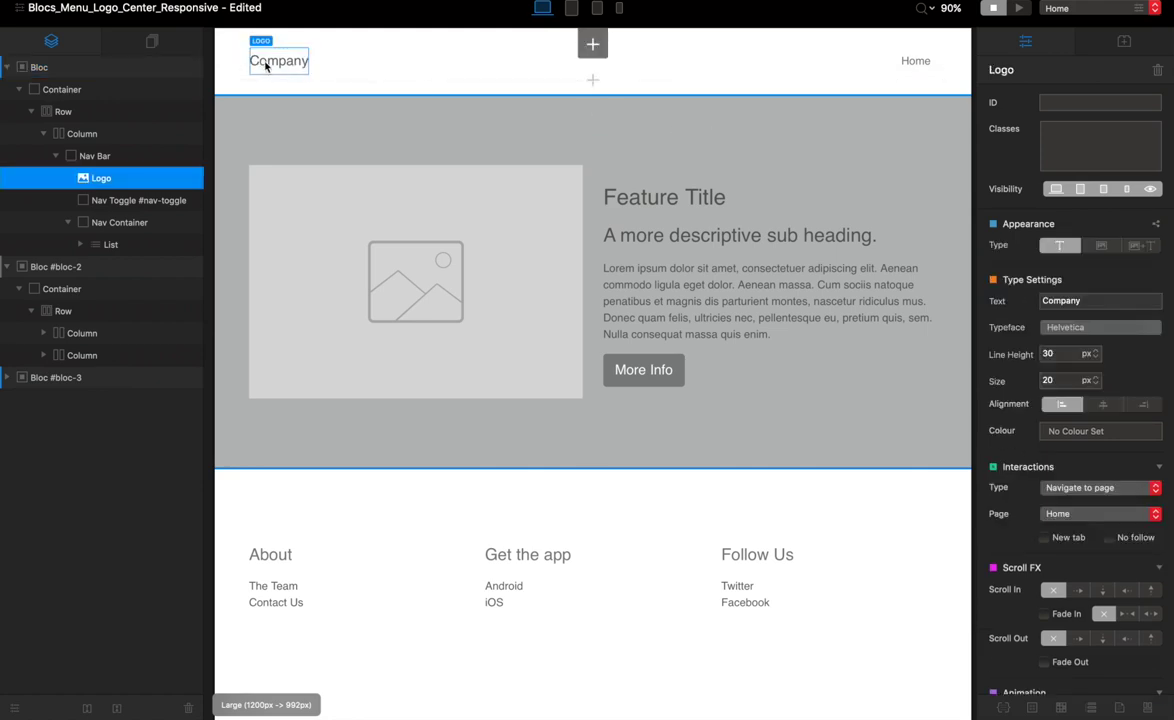
pyautogui.click(1102, 246)
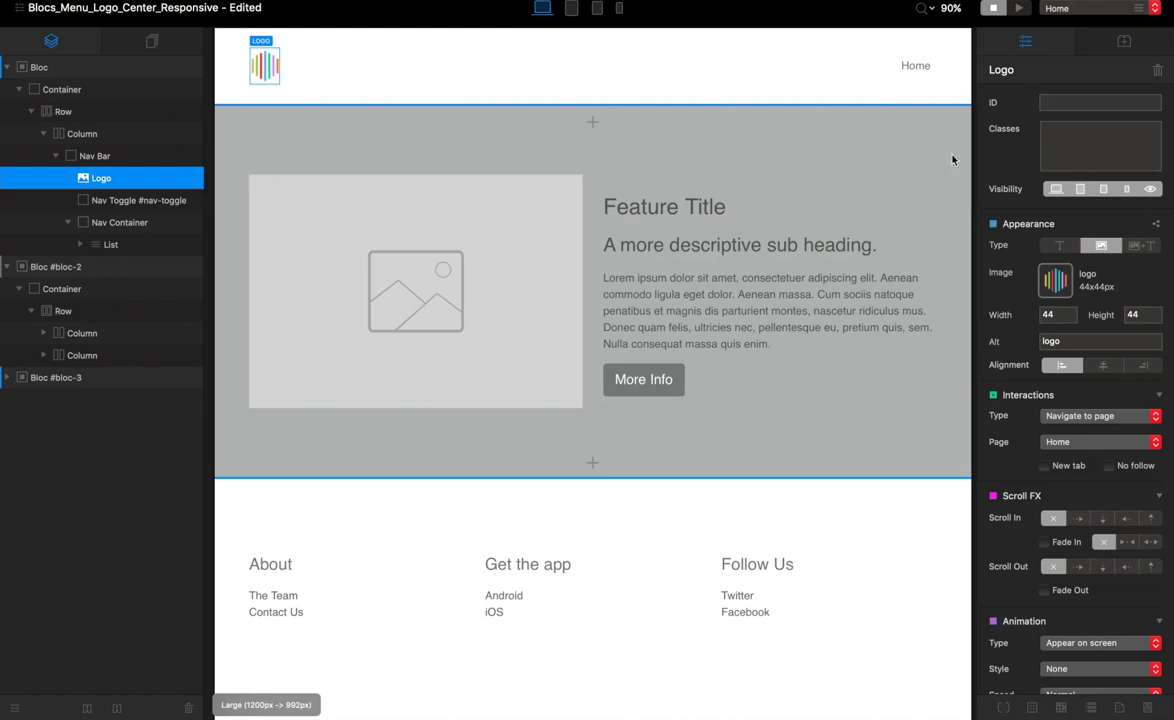
pyautogui.click(881, 75)
pyautogui.click(909, 70)
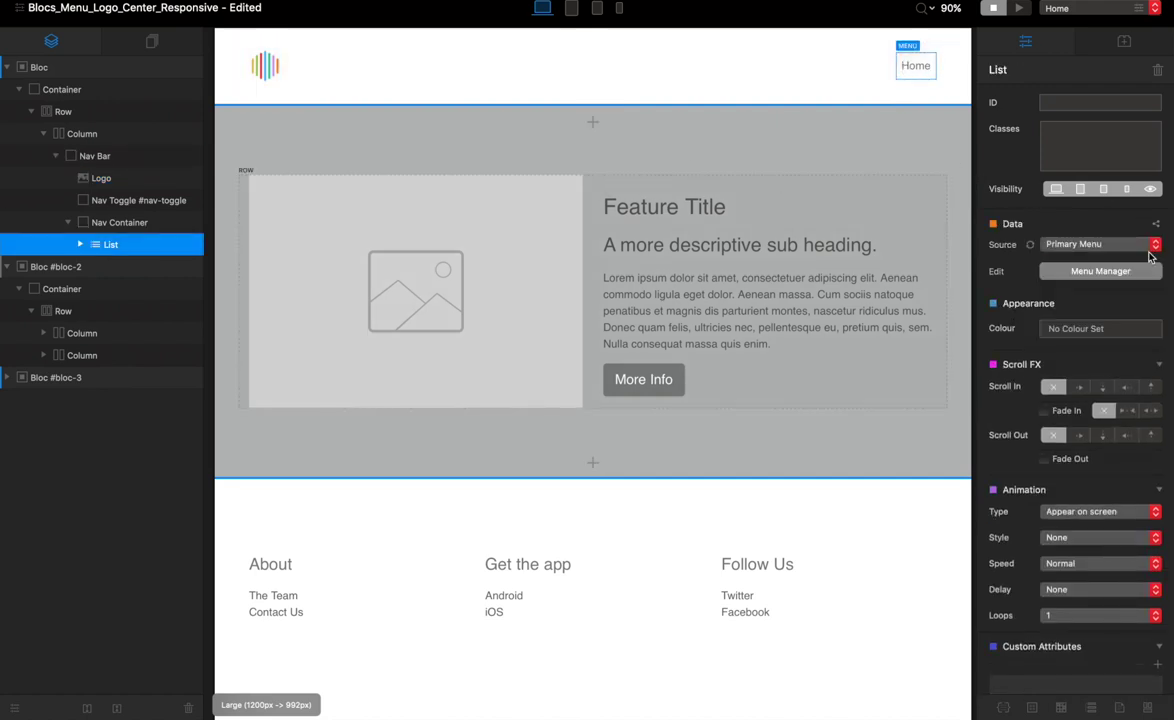
pyautogui.click(1105, 243)
pyautogui.click(1105, 236)
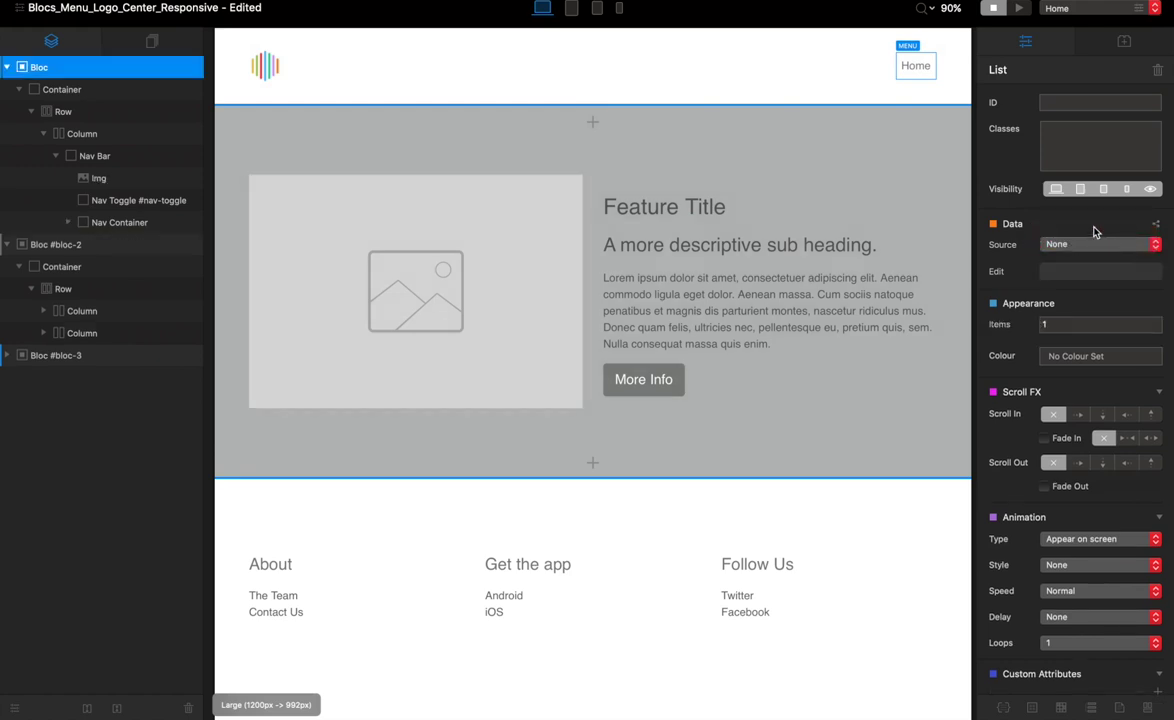
# - Duplicate the Home list item until the menu holds seven Home links
pyautogui.click(925, 70)
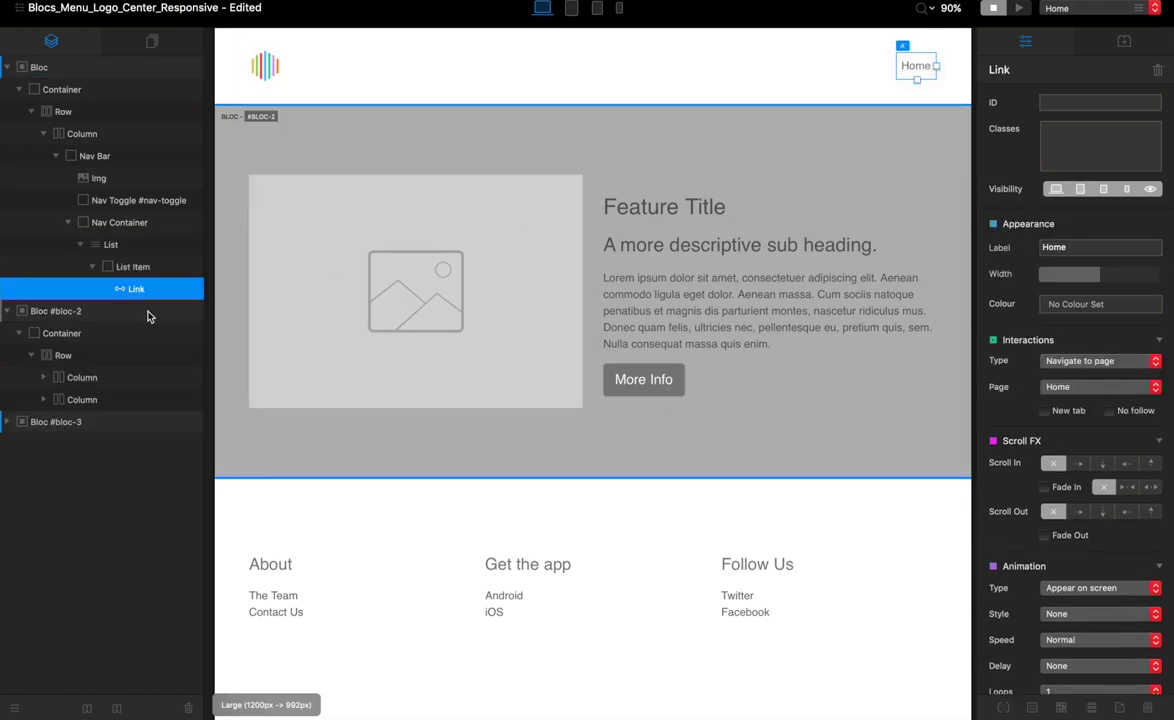
pyautogui.click(93, 267)
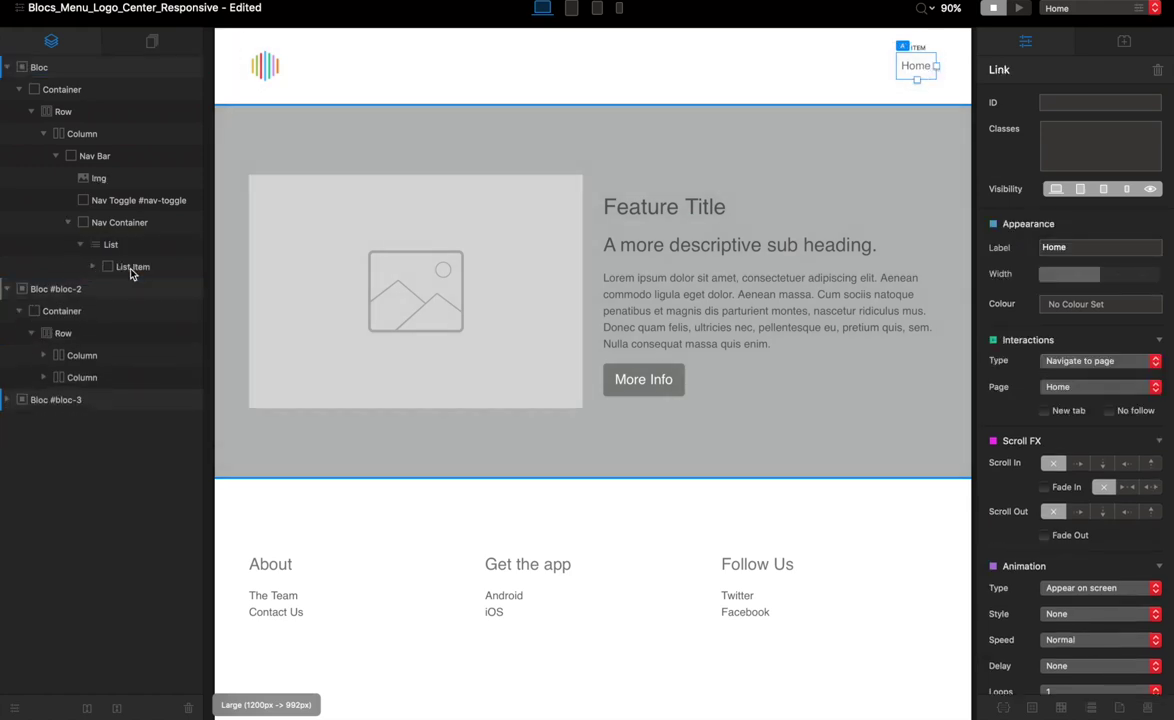
pyautogui.click(131, 267)
pyautogui.rightClick(145, 270)
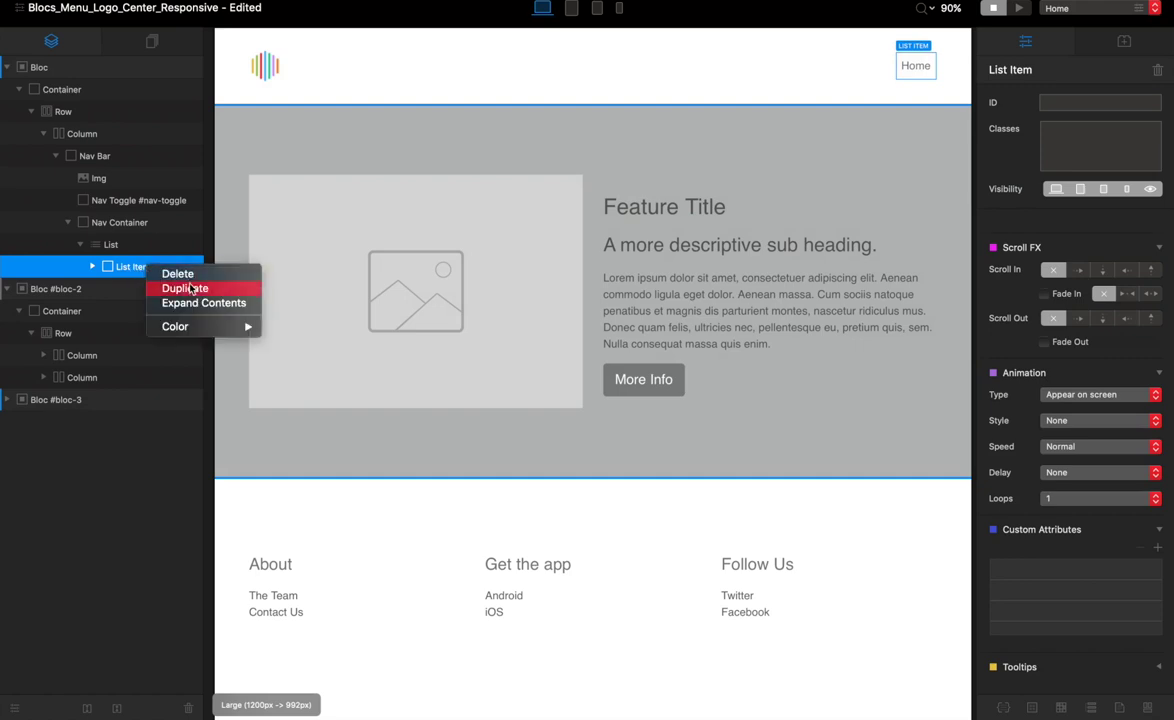
pyautogui.click(185, 288)
pyautogui.rightClick(136, 289)
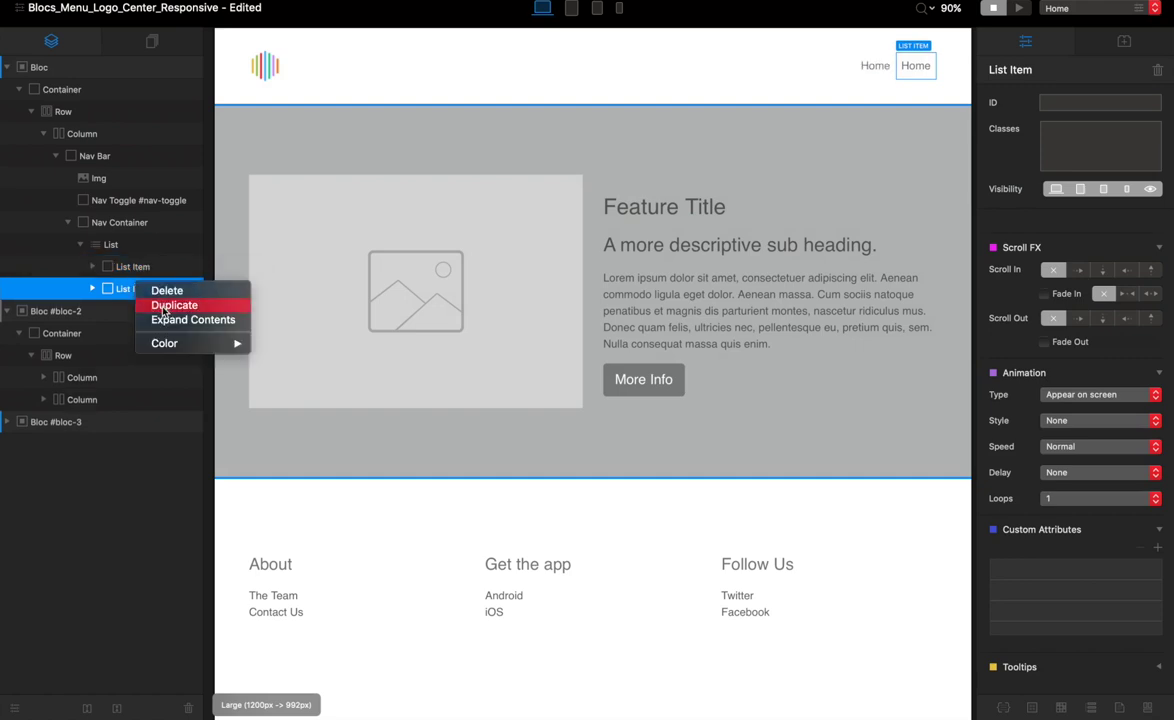
pyautogui.click(156, 305)
pyautogui.rightClick(138, 314)
pyautogui.click(162, 337)
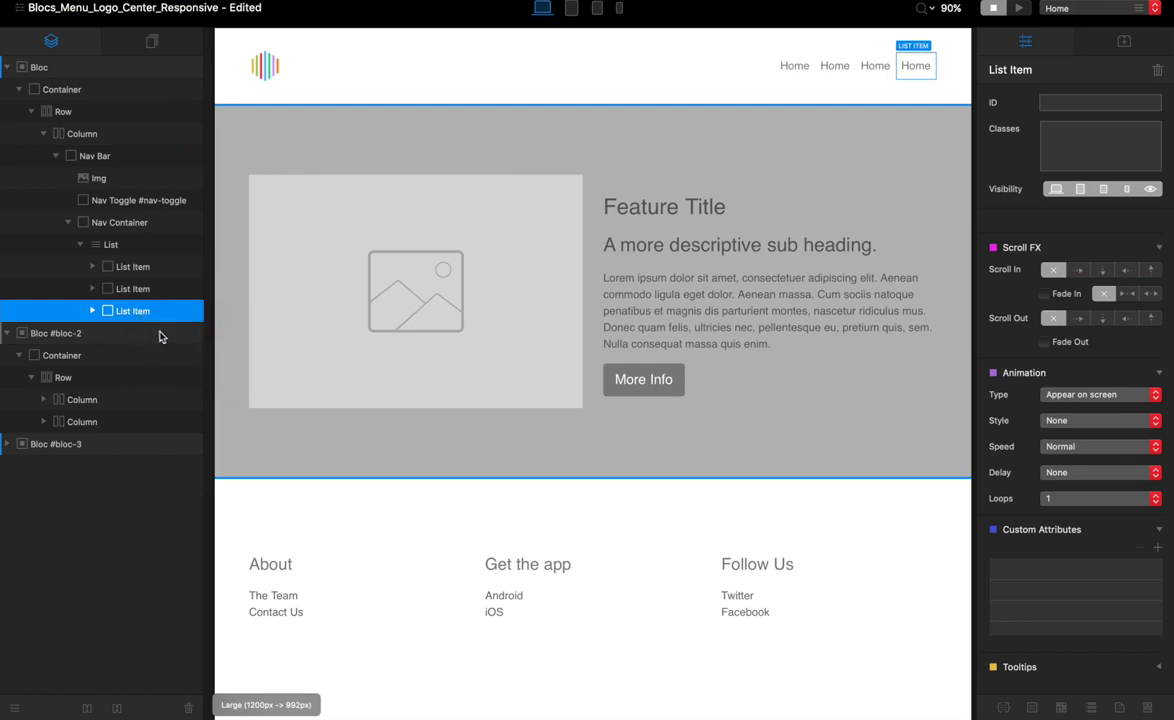
pyautogui.rightClick(134, 333)
pyautogui.click(140, 356)
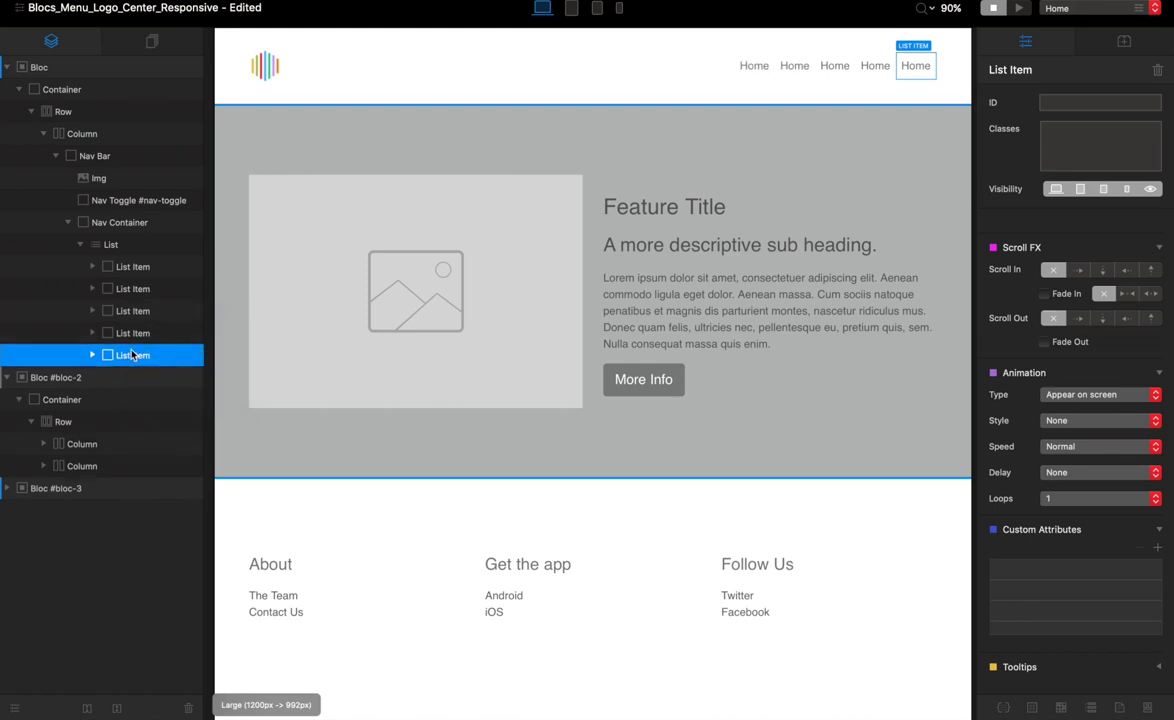
pyautogui.rightClick(134, 356)
pyautogui.click(140, 380)
pyautogui.rightClick(141, 384)
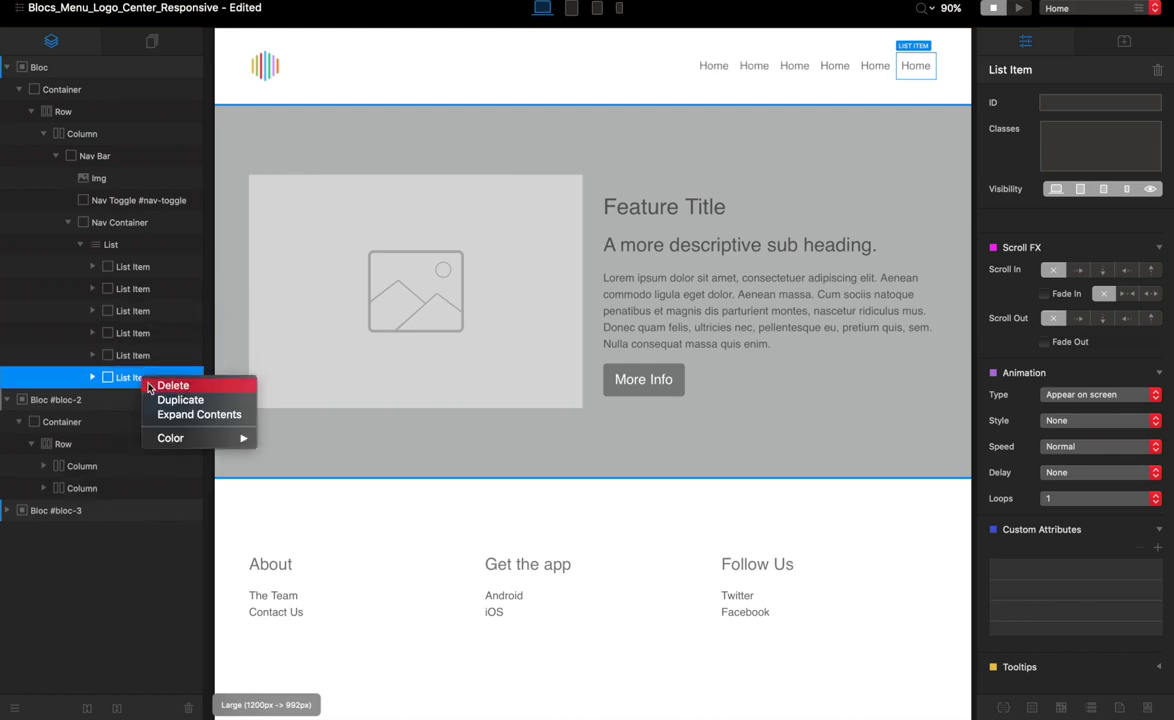
pyautogui.click(162, 397)
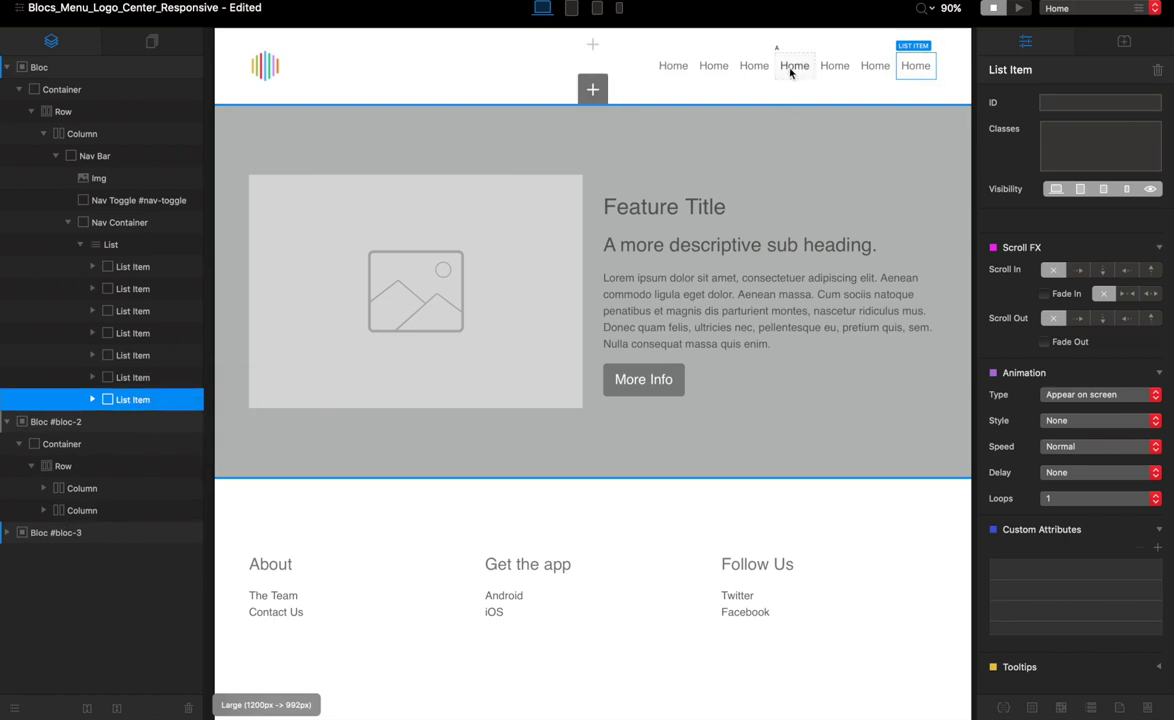
# - Delete the fourth Home link and drop an Image bric into its empty menu slot
pyautogui.click(791, 70)
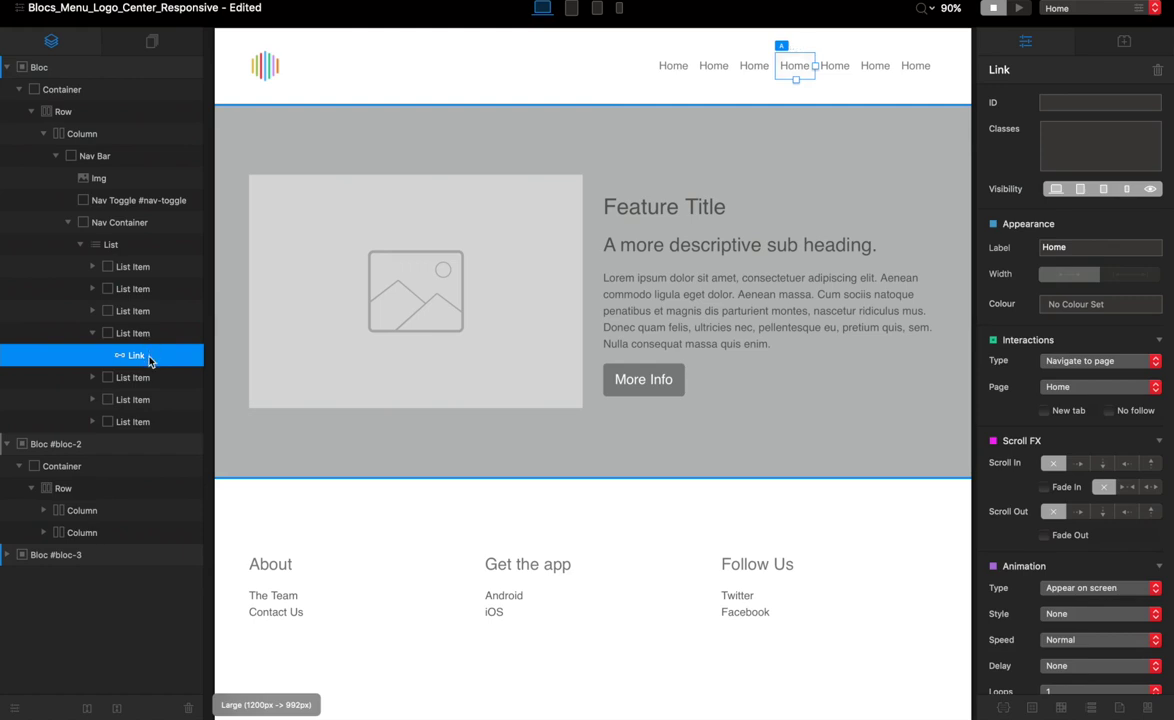
pyautogui.press('Delete')
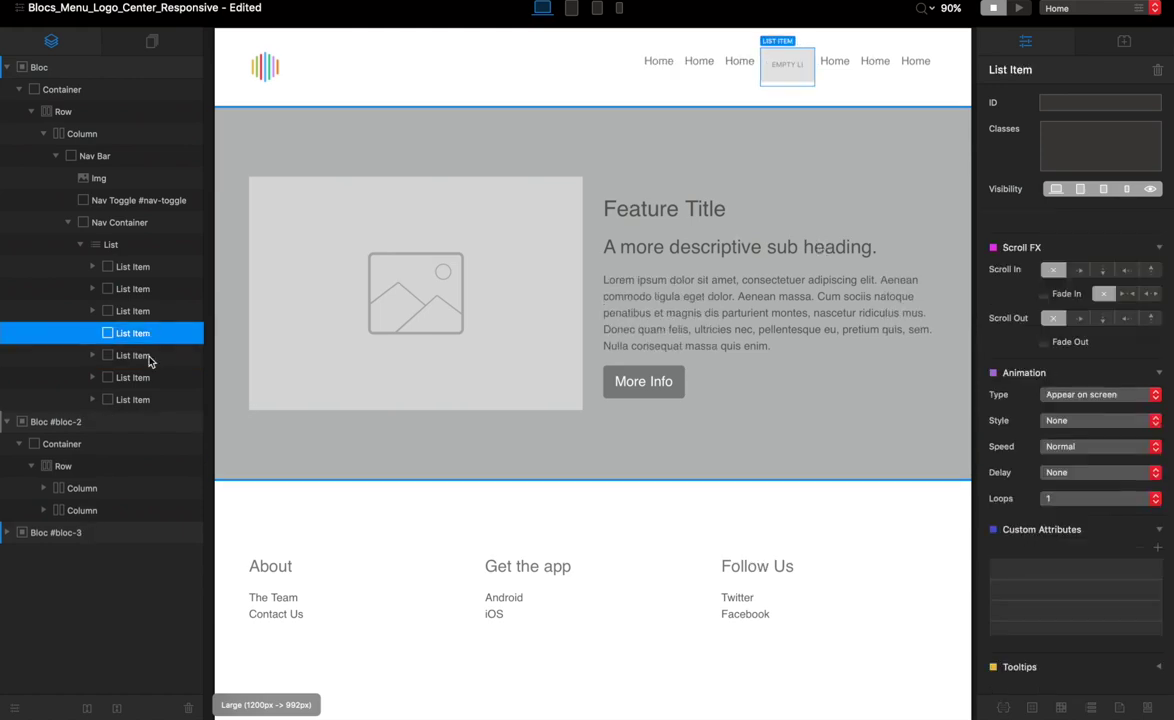
pyautogui.moveTo(781, 81)
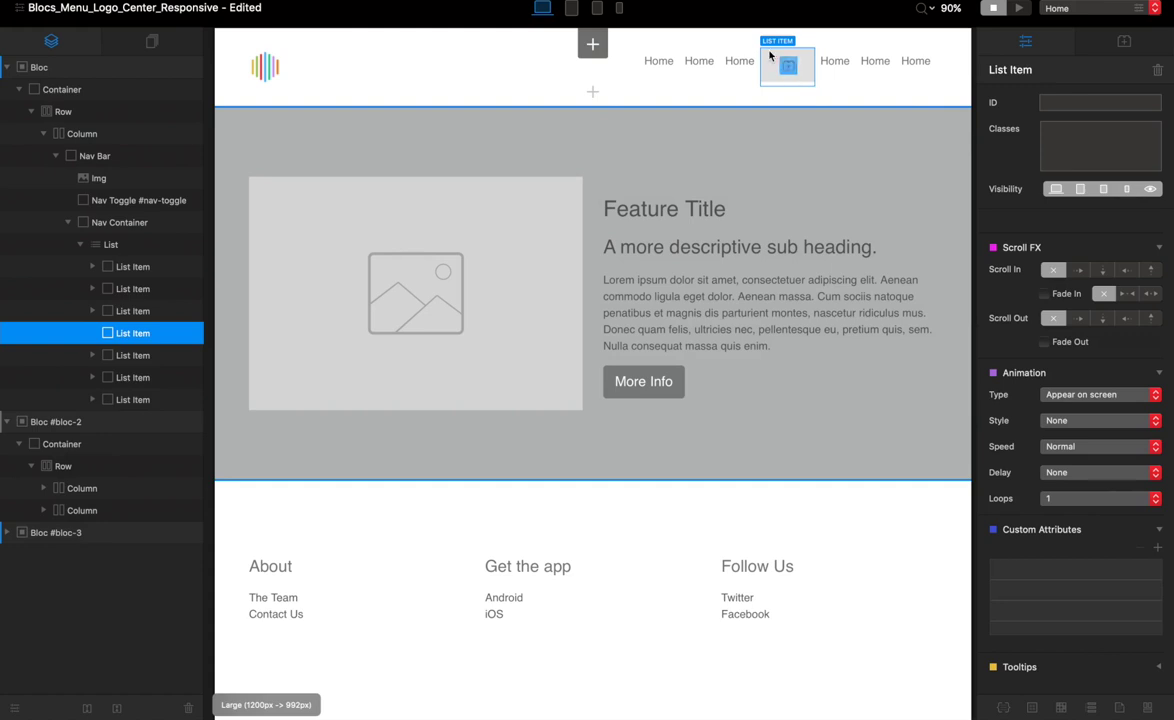
pyautogui.click(1122, 42)
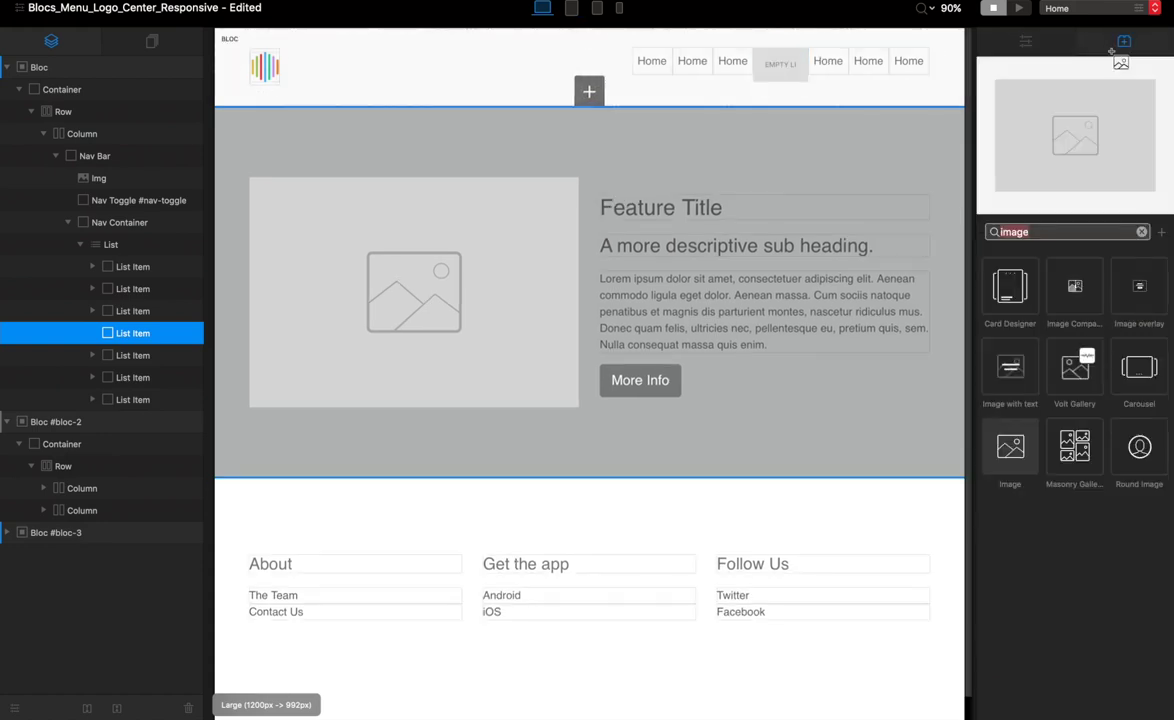
pyautogui.moveTo(1111, 51); pyautogui.dragTo(776, 64)
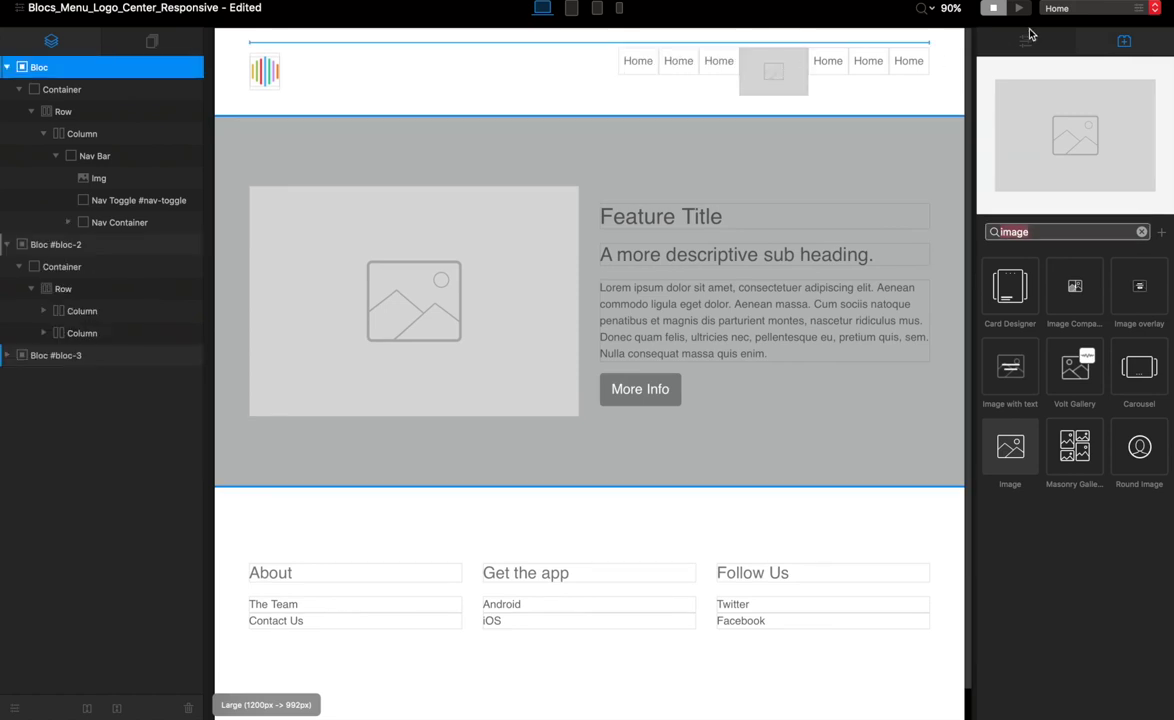
pyautogui.click(1025, 40)
# - Set the placeholder menu image to logo-3.png from the Asset Manager
pyautogui.click(782, 78)
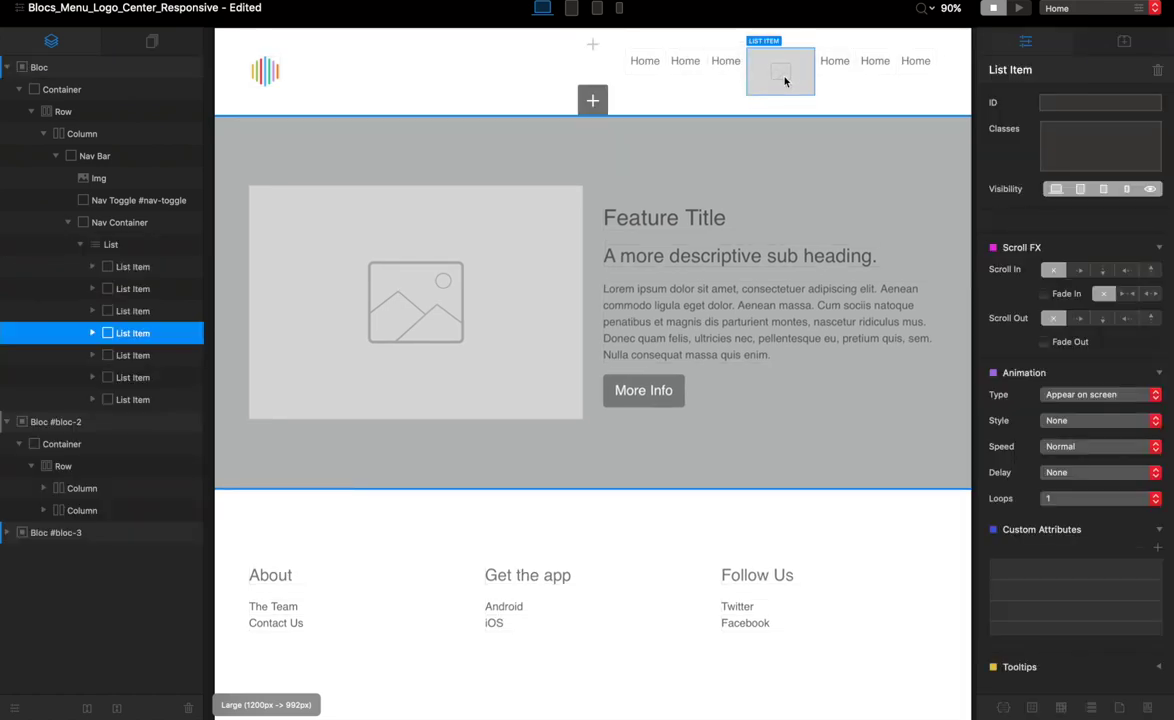
pyautogui.click(785, 82)
pyautogui.click(1055, 294)
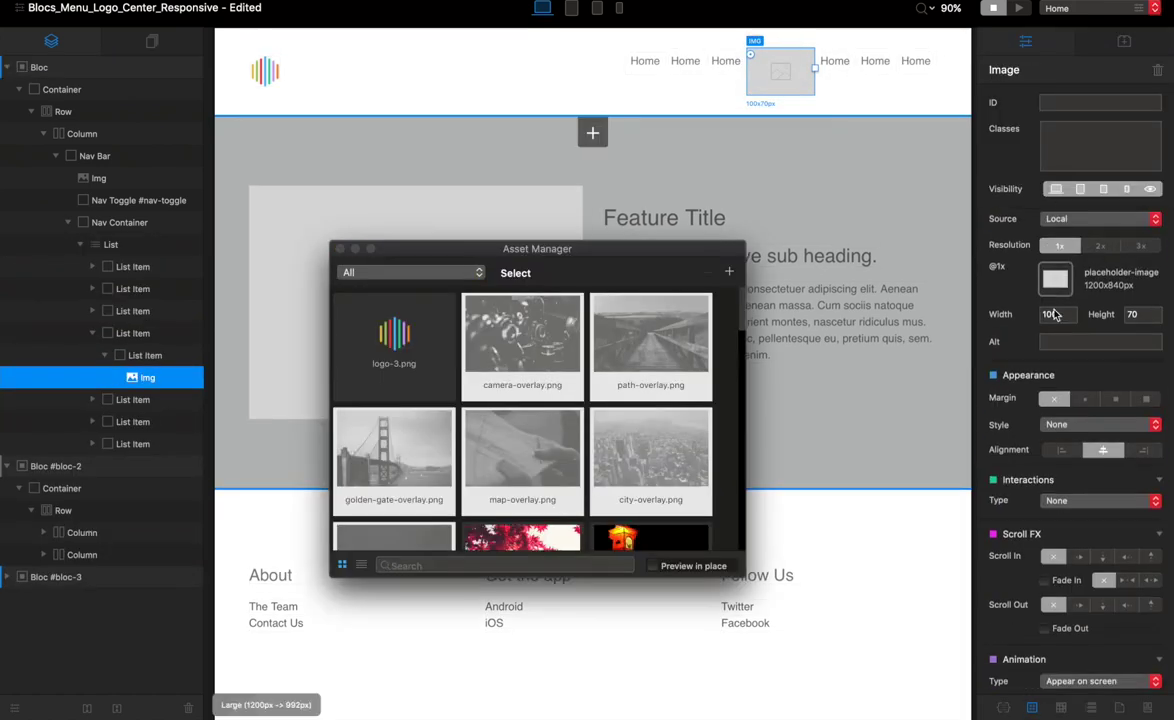
pyautogui.click(404, 341)
pyautogui.click(340, 248)
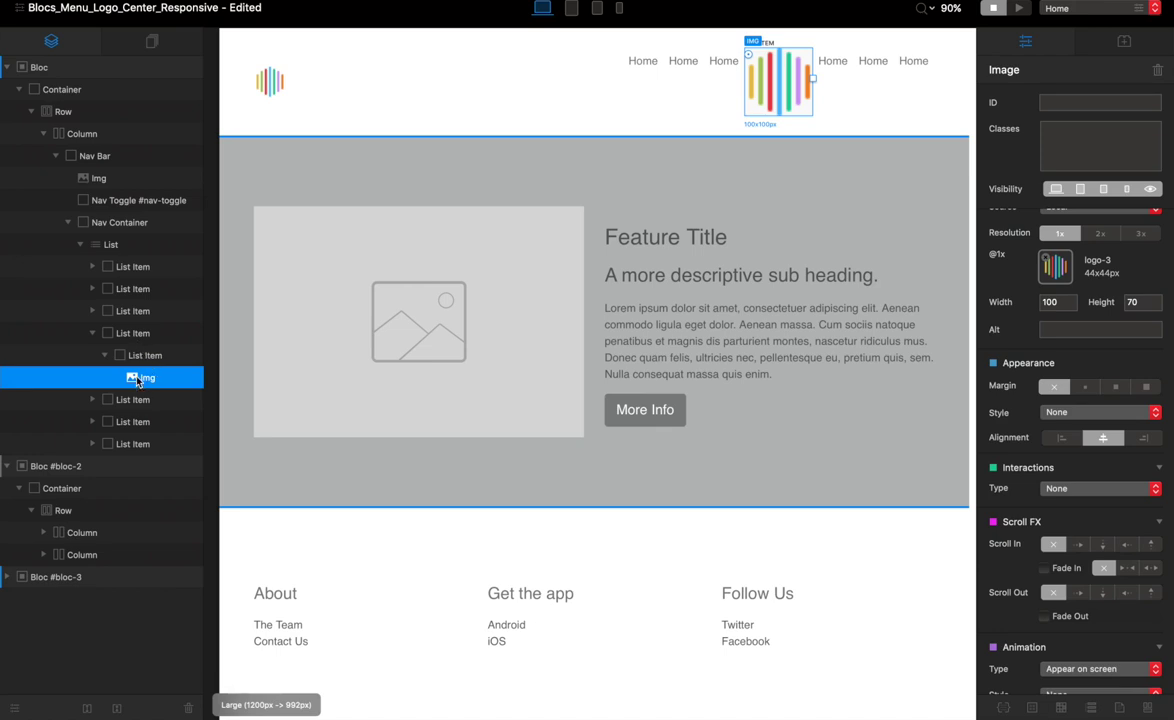
# - Move the image directly into the fourth menu slot and delete the leftover empty list item
pyautogui.moveTo(138, 384); pyautogui.dragTo(144, 346)
pyautogui.moveTo(144, 346); pyautogui.dragTo(146, 345)
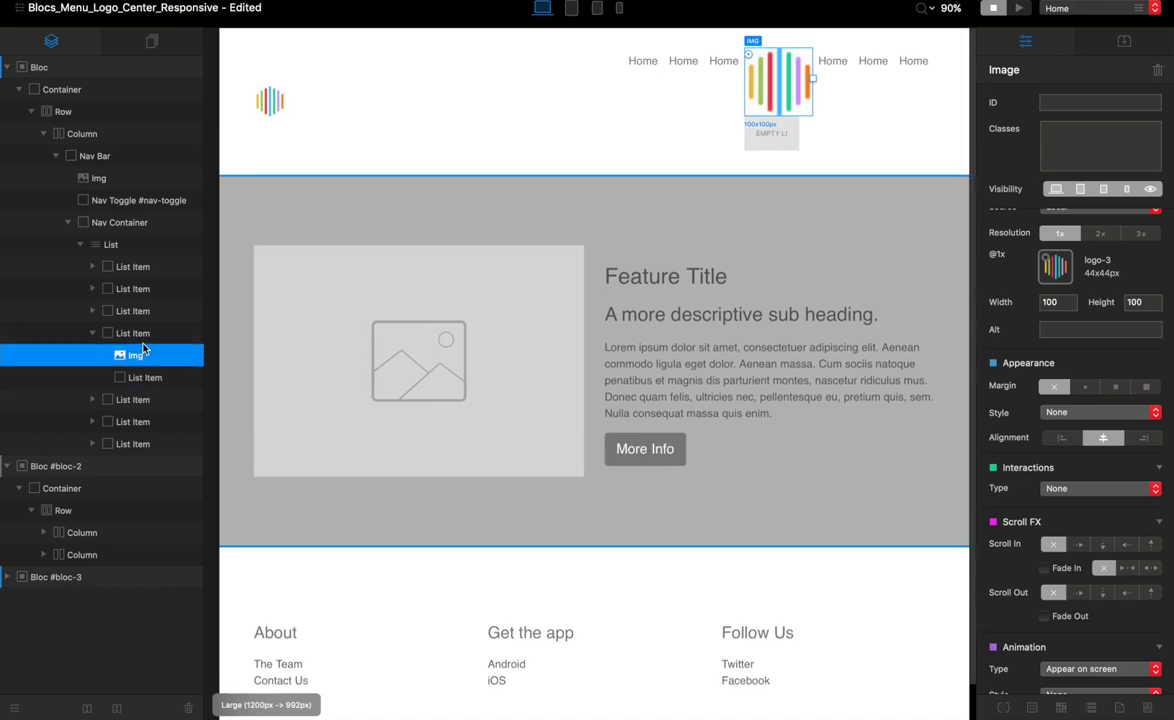
pyautogui.click(145, 378)
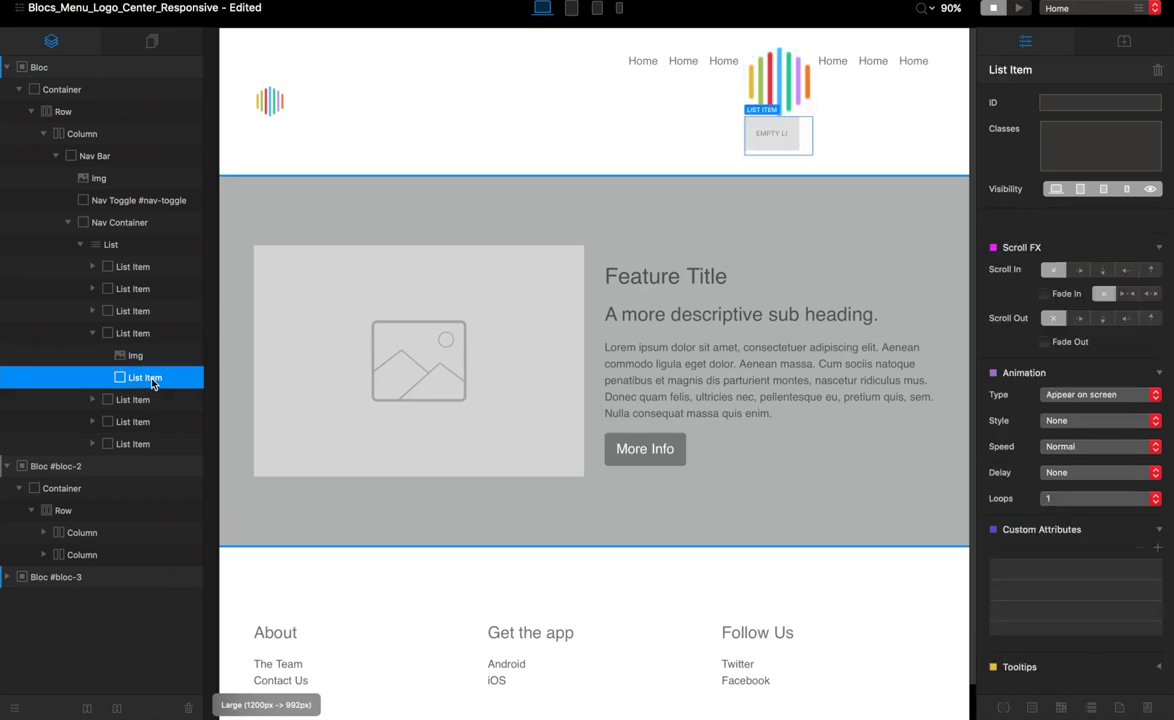
pyautogui.press('Delete')
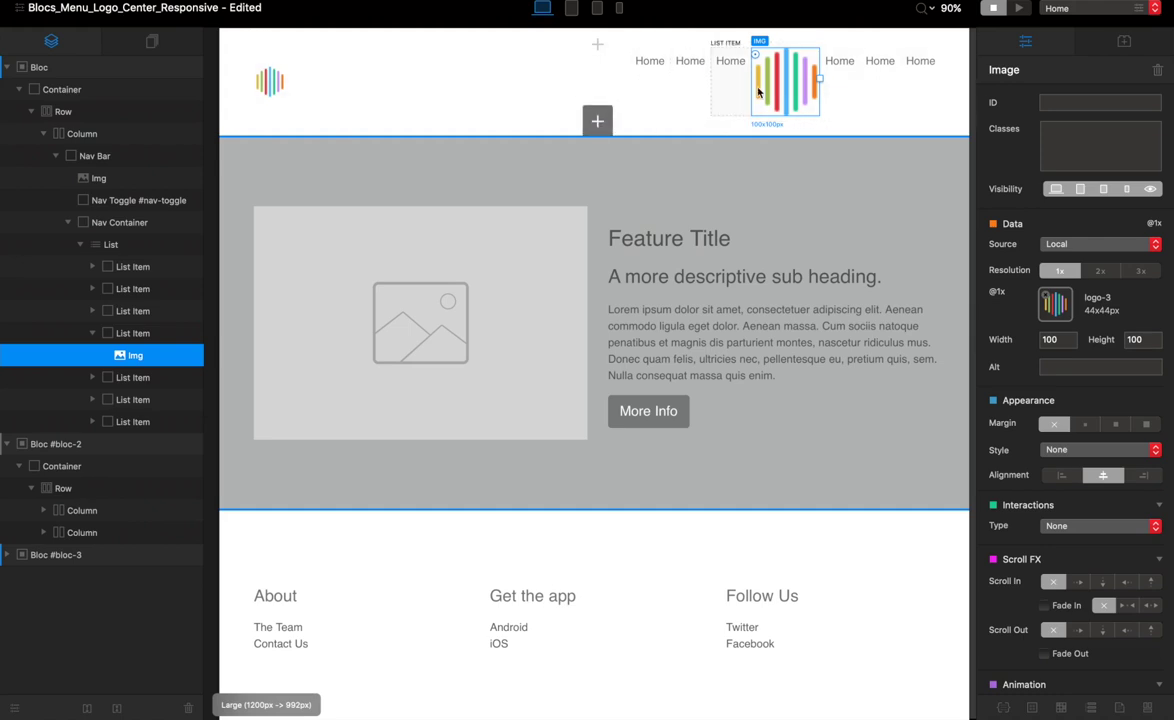
pyautogui.click(643, 88)
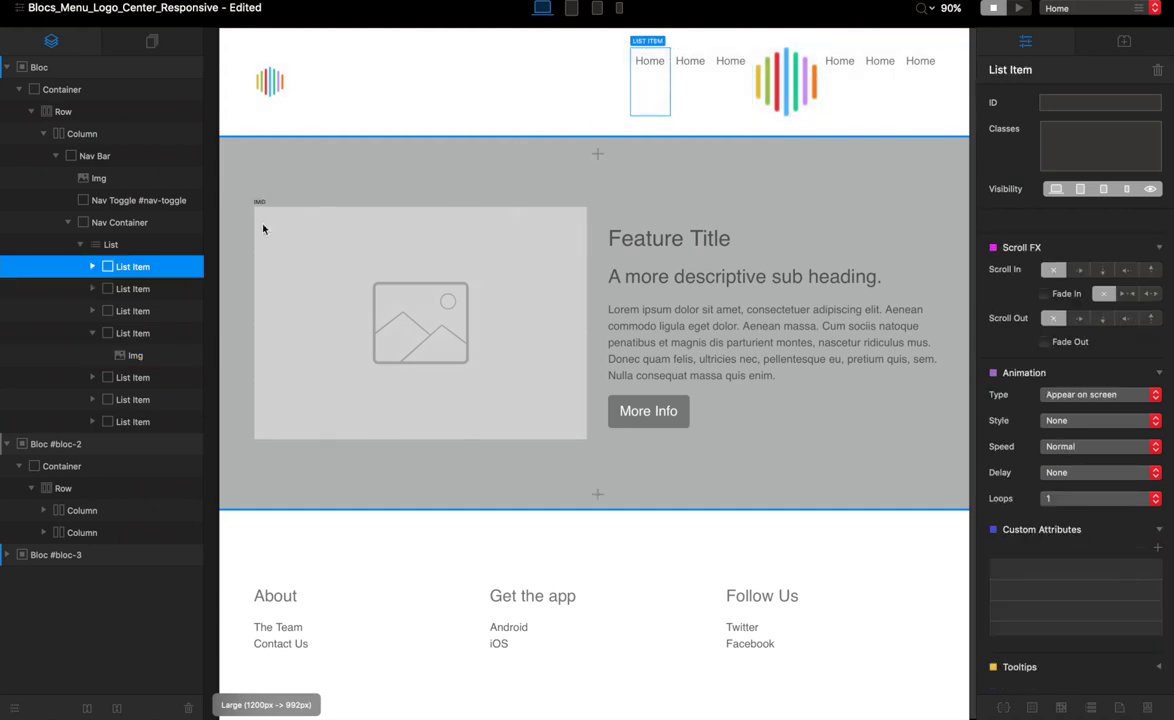
# - Add the class 'menu' to the navigation list and open it in the Class Editor
pyautogui.click(150, 240)
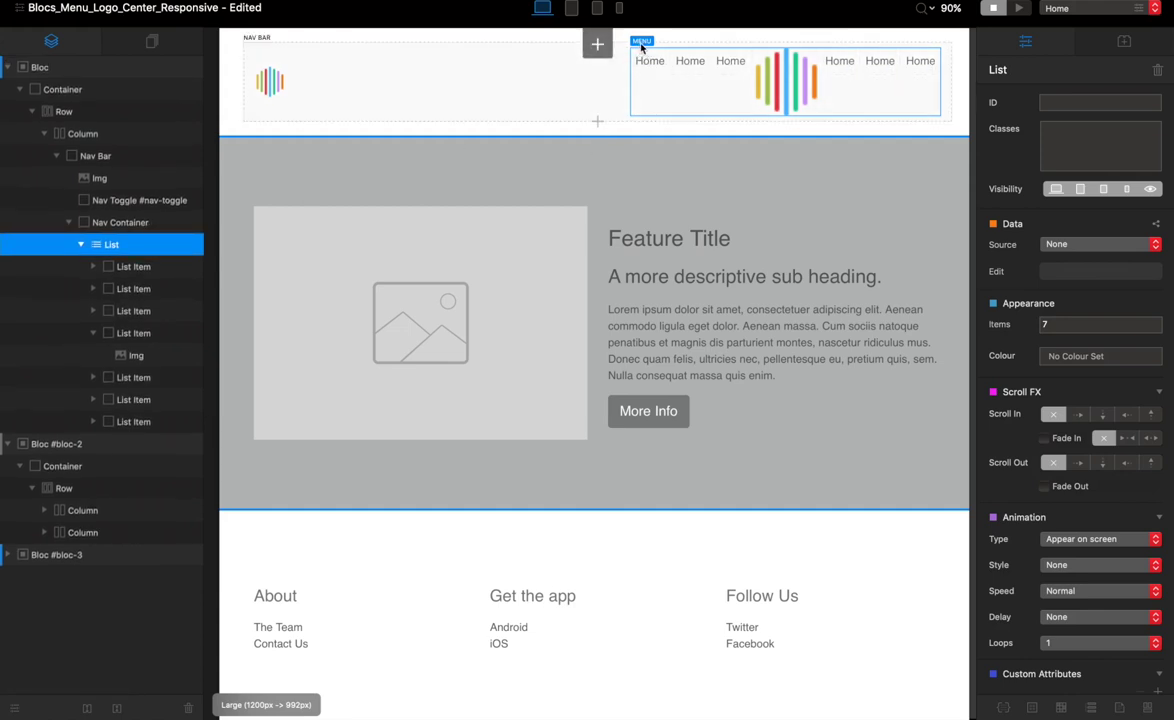
pyautogui.click(81, 244)
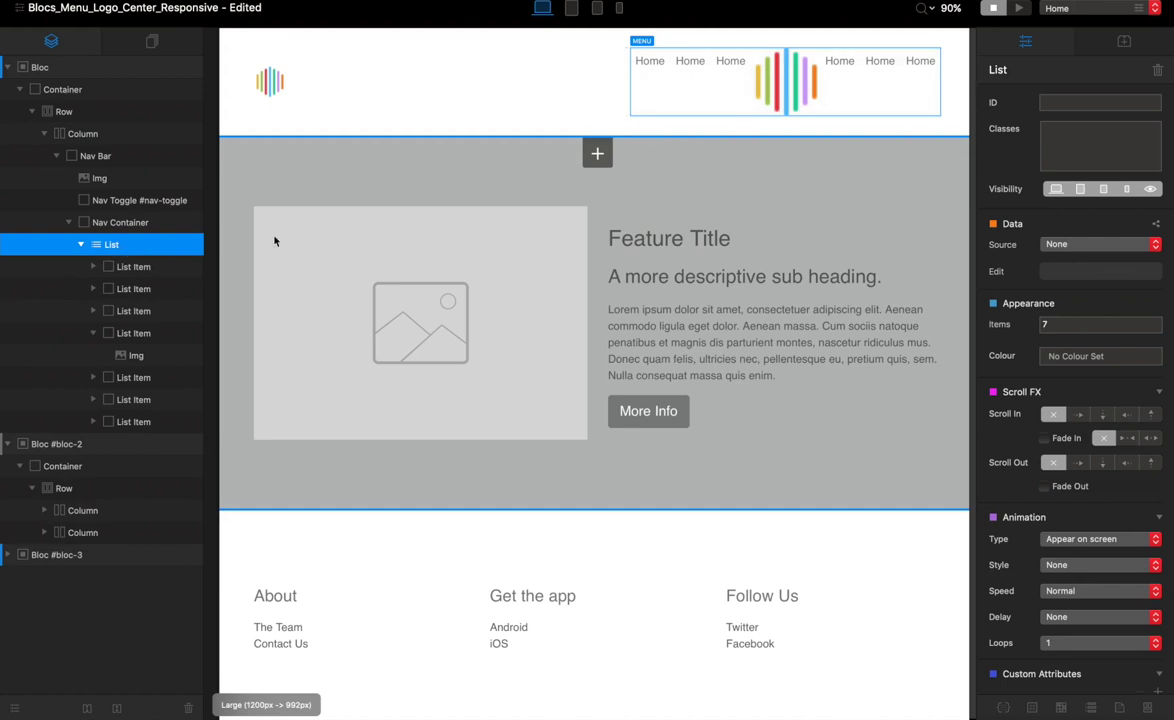
pyautogui.click(1088, 145)
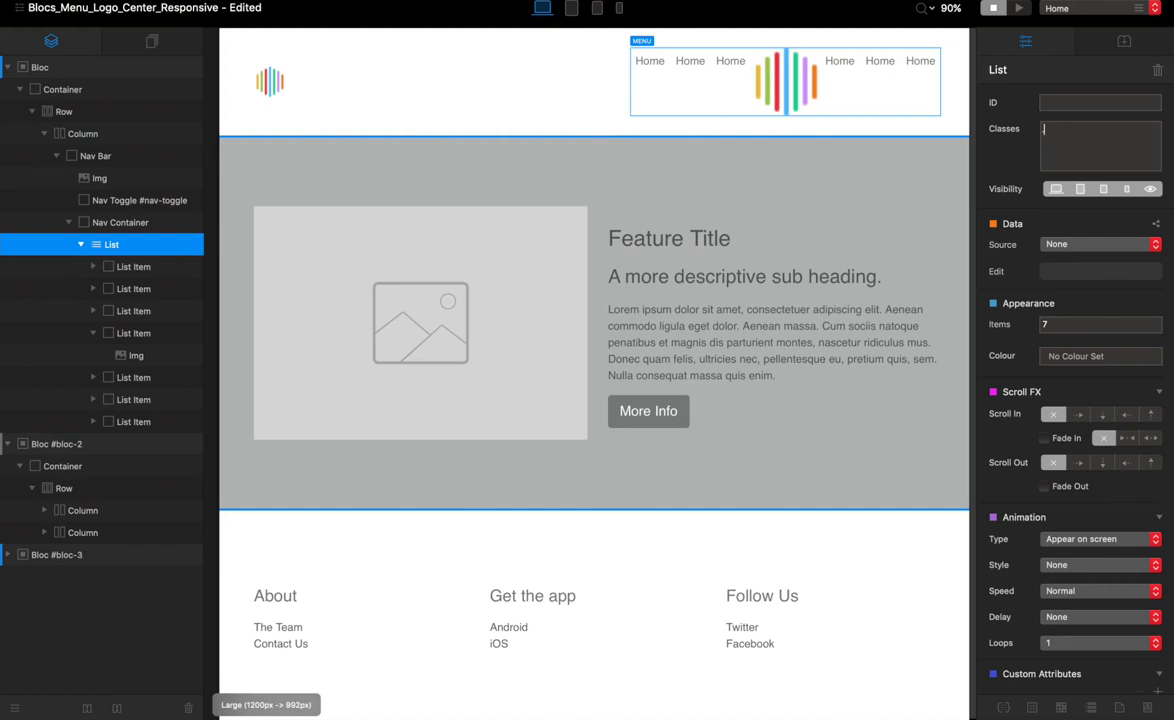
pyautogui.write('.menu')
pyautogui.press('Return')
pyautogui.click(1058, 132)
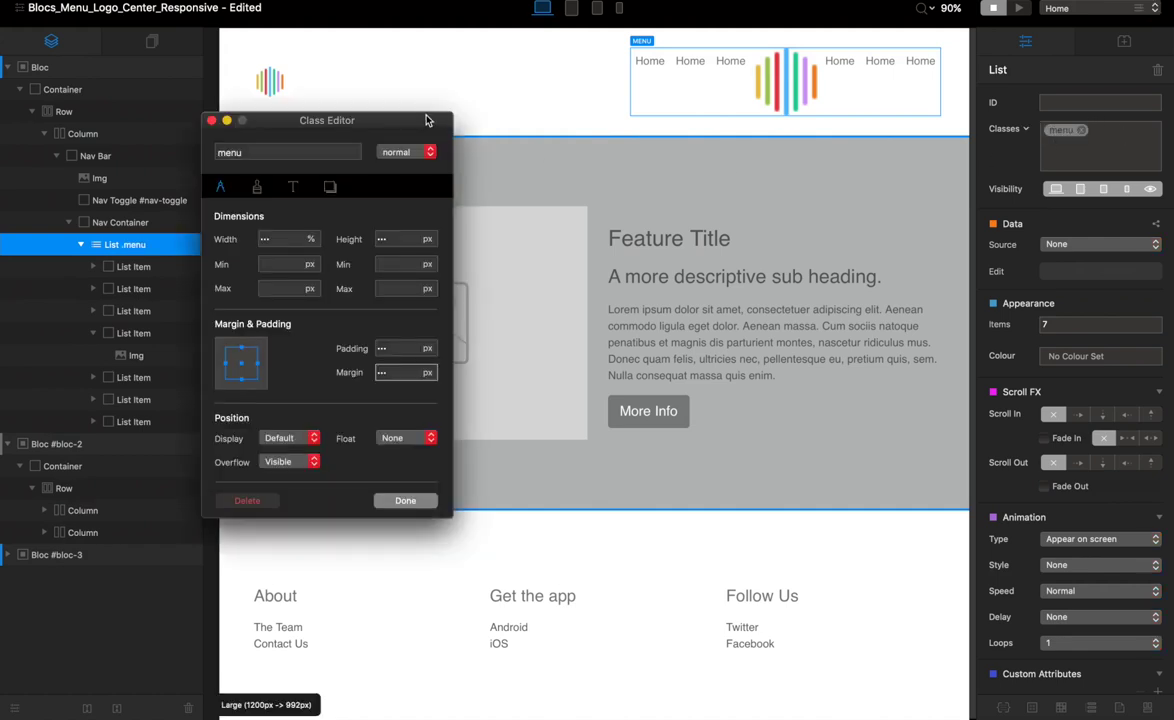
# - Set the menu class width to 80% and its margin to auto
pyautogui.moveTo(393, 120); pyautogui.dragTo(576, 160)
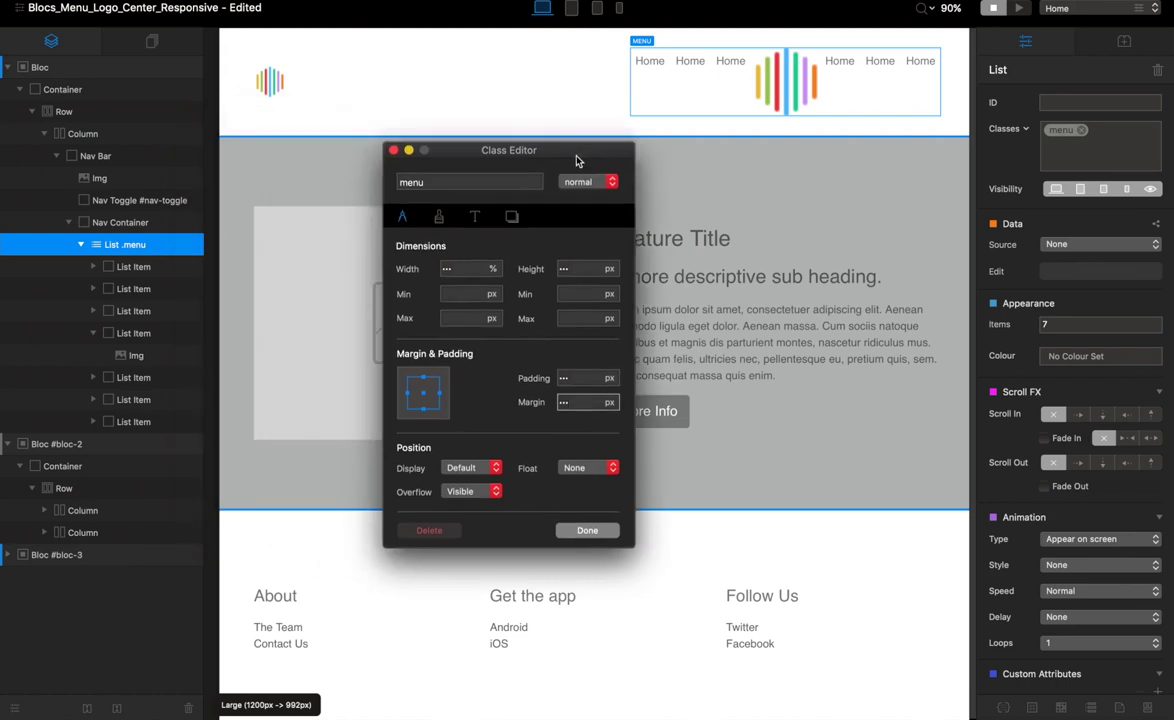
pyautogui.click(461, 268)
pyautogui.write('80')
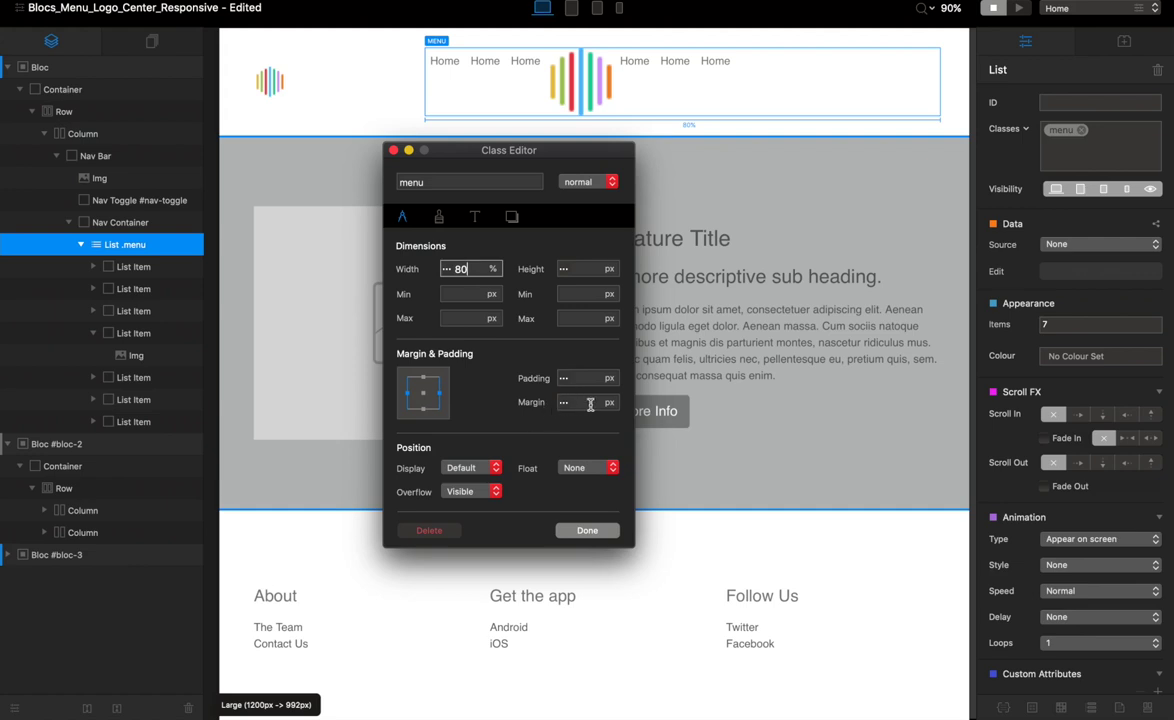
pyautogui.click(594, 405)
pyautogui.write('auto')
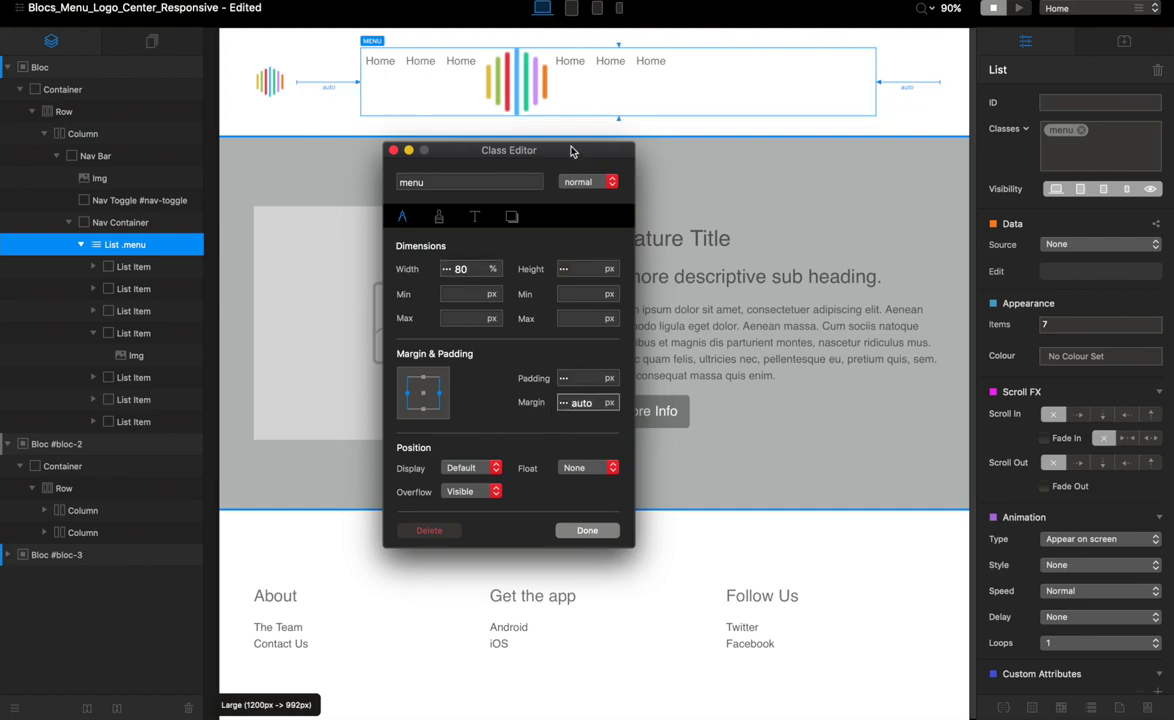
pyautogui.click(587, 531)
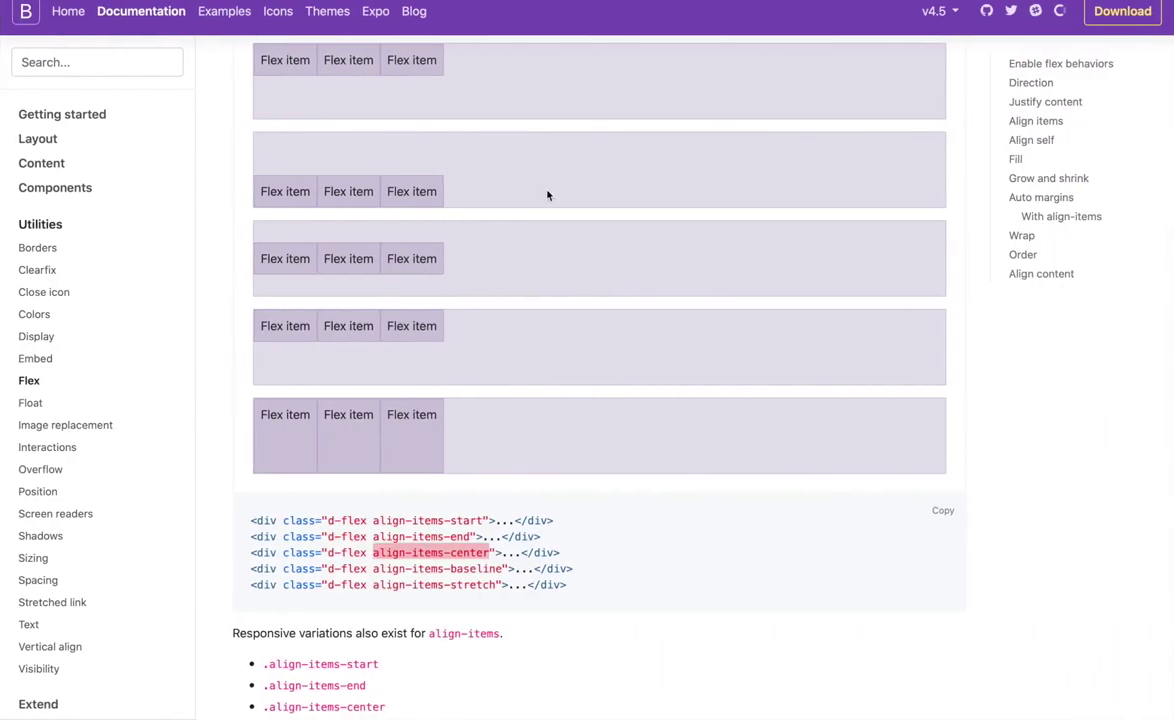
# - In the Bootstrap docs, go to Utilities > Flex and select the justify-content-around class name
pyautogui.scroll(5, 365, 137)
pyautogui.scroll(15, 365, 137)
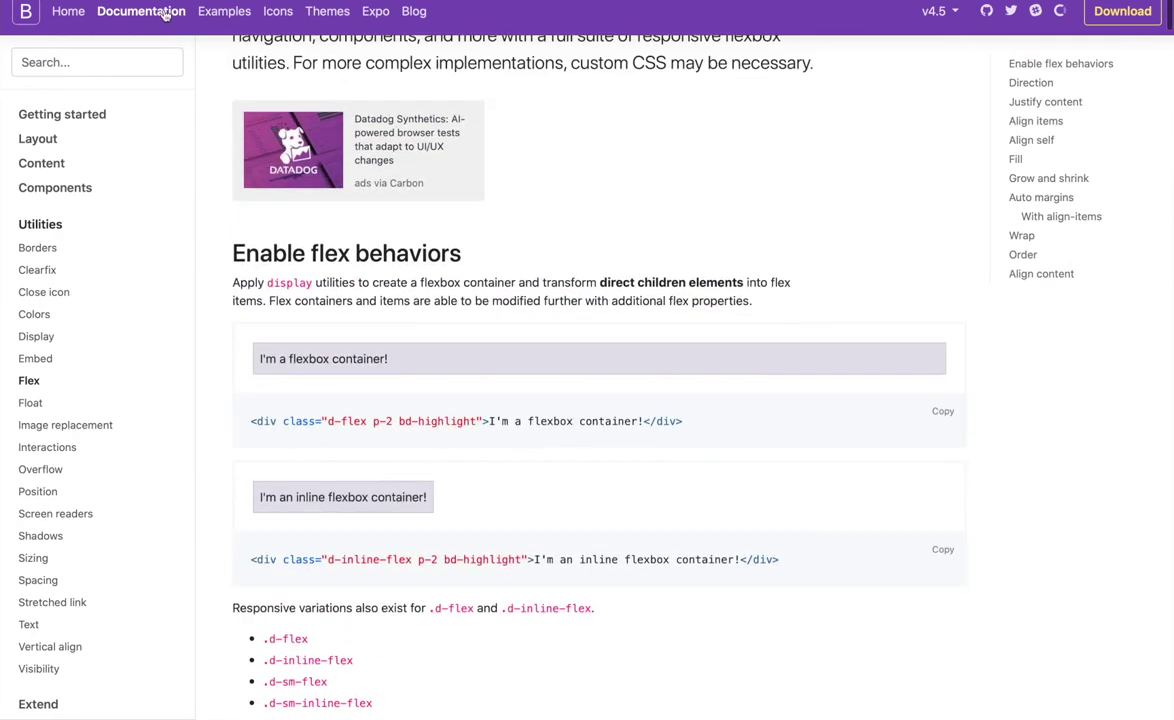
pyautogui.hotkey('alt', 'Left')
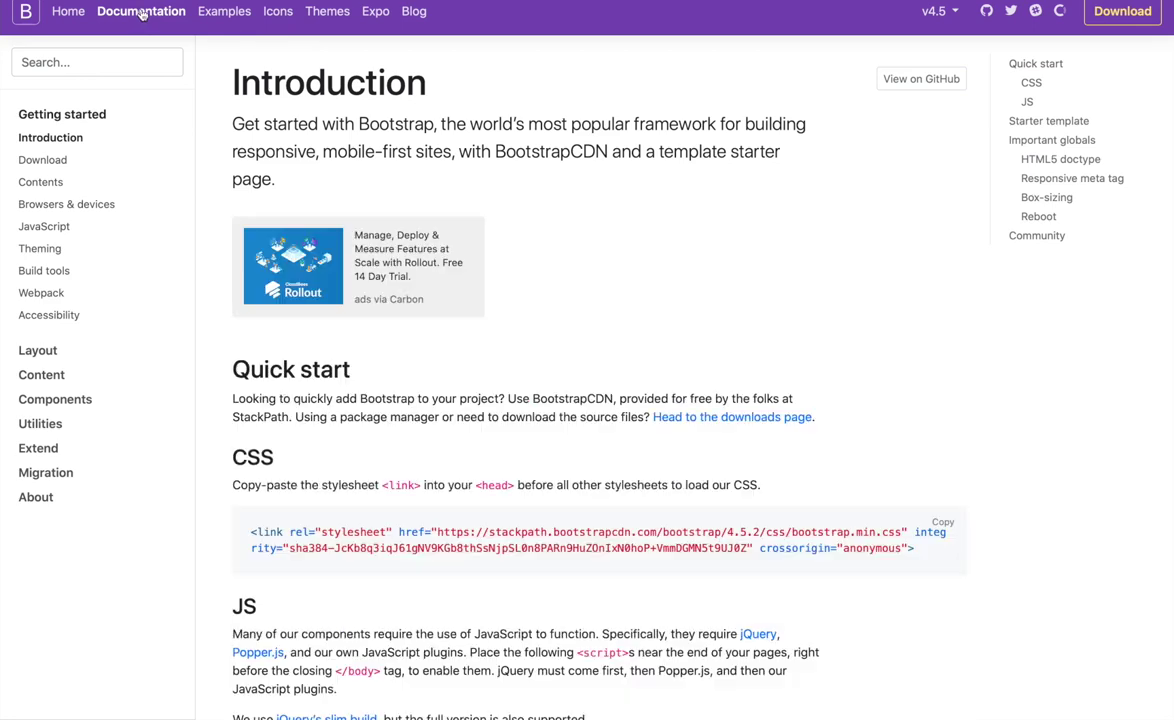
pyautogui.click(48, 428)
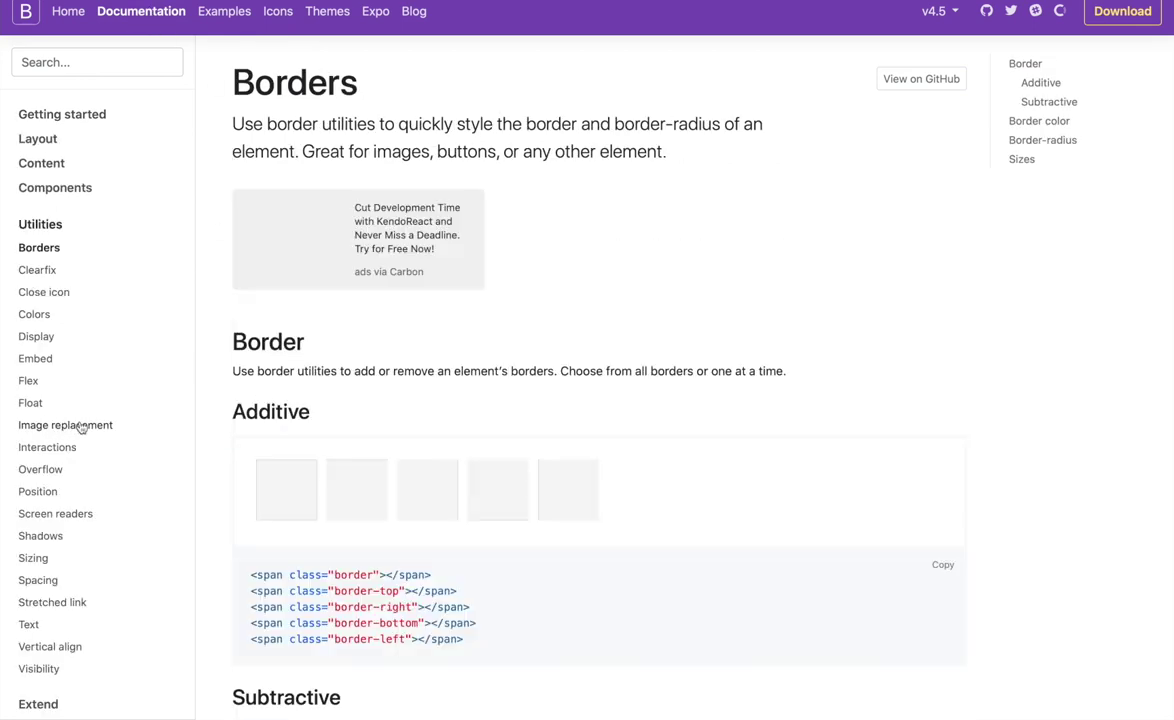
pyautogui.scroll(-2, 81, 420)
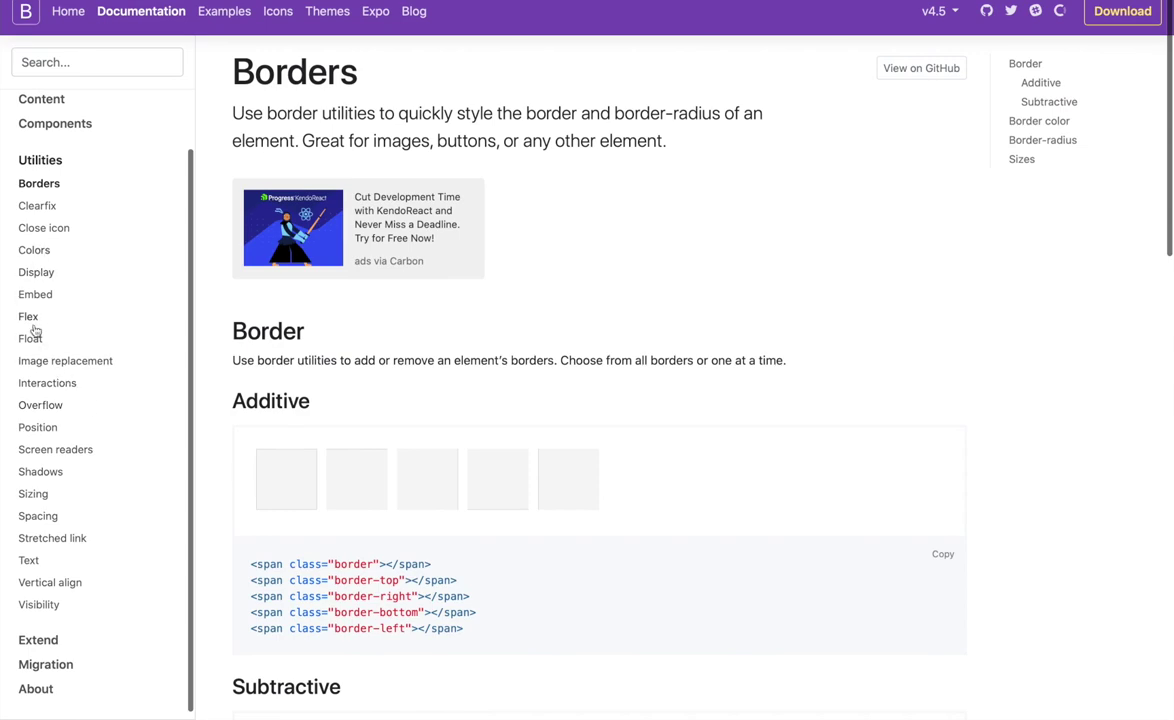
pyautogui.click(31, 314)
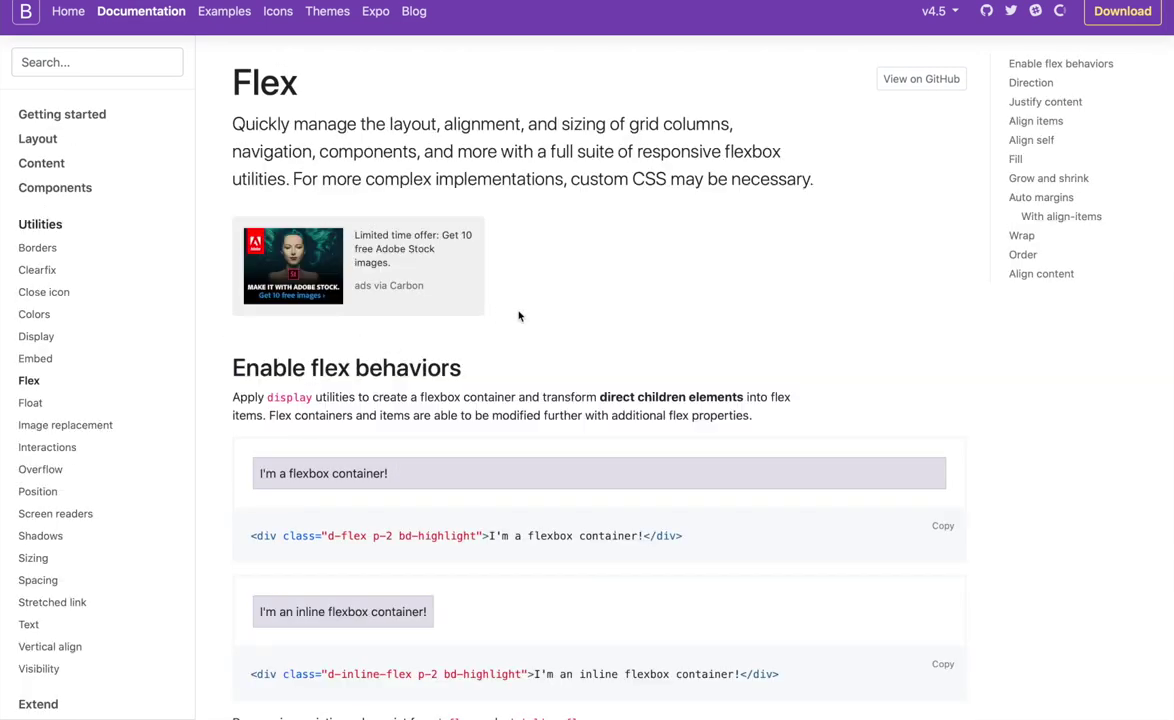
pyautogui.scroll(-7, 519, 317)
pyautogui.scroll(-2, 509, 308)
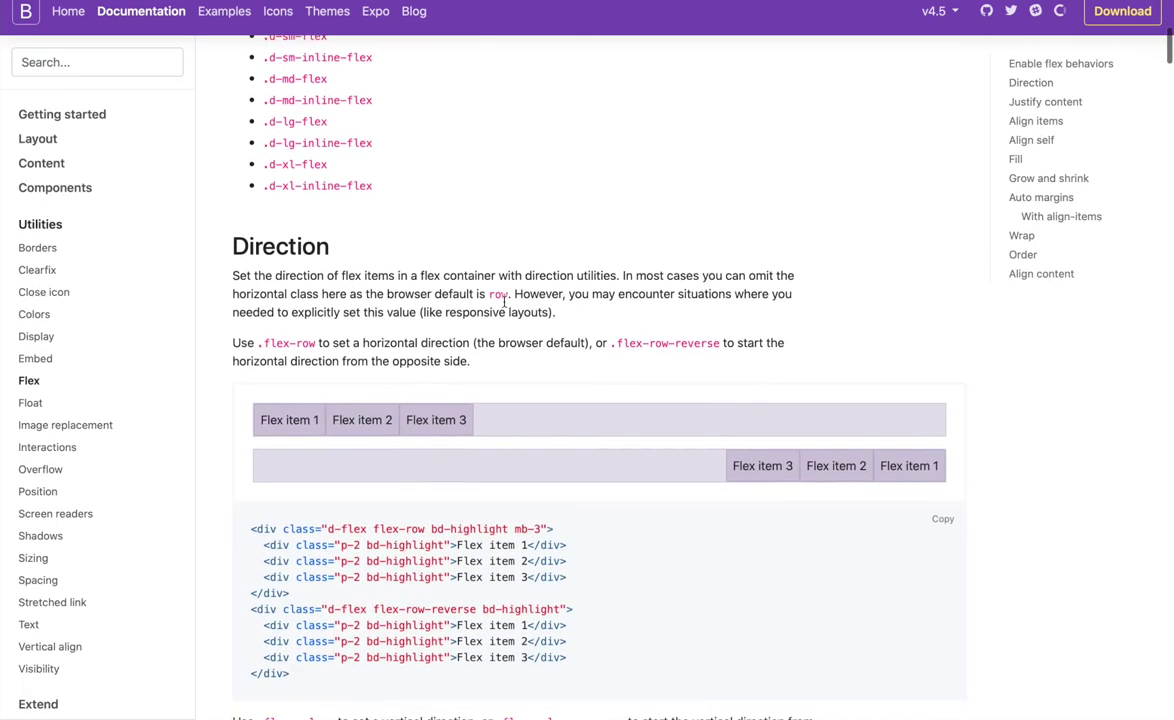
pyautogui.scroll(-8, 520, 306)
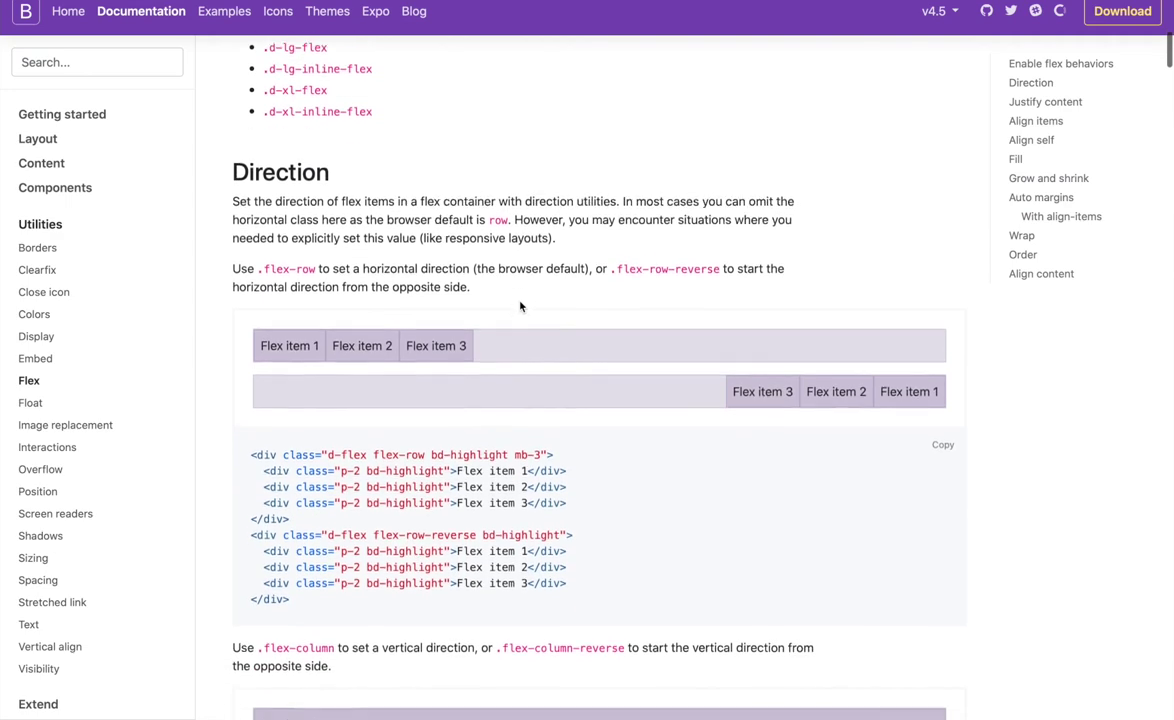
pyautogui.scroll(-7, 519, 307)
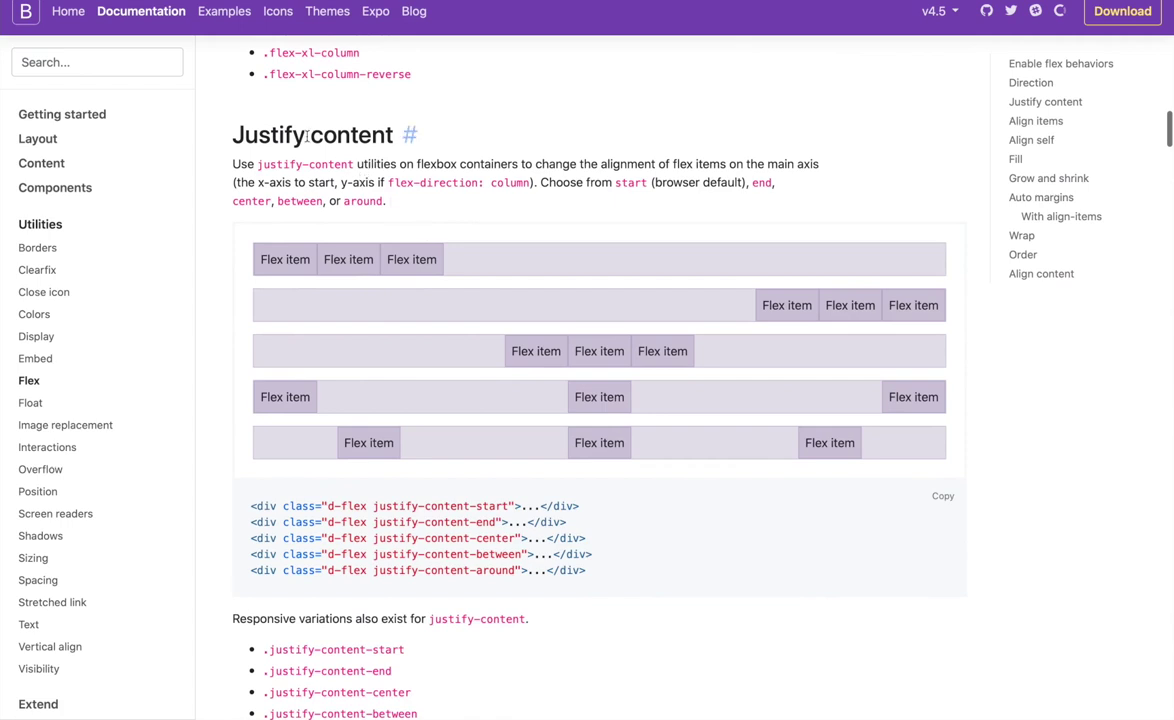
pyautogui.scroll(-2, 420, 230)
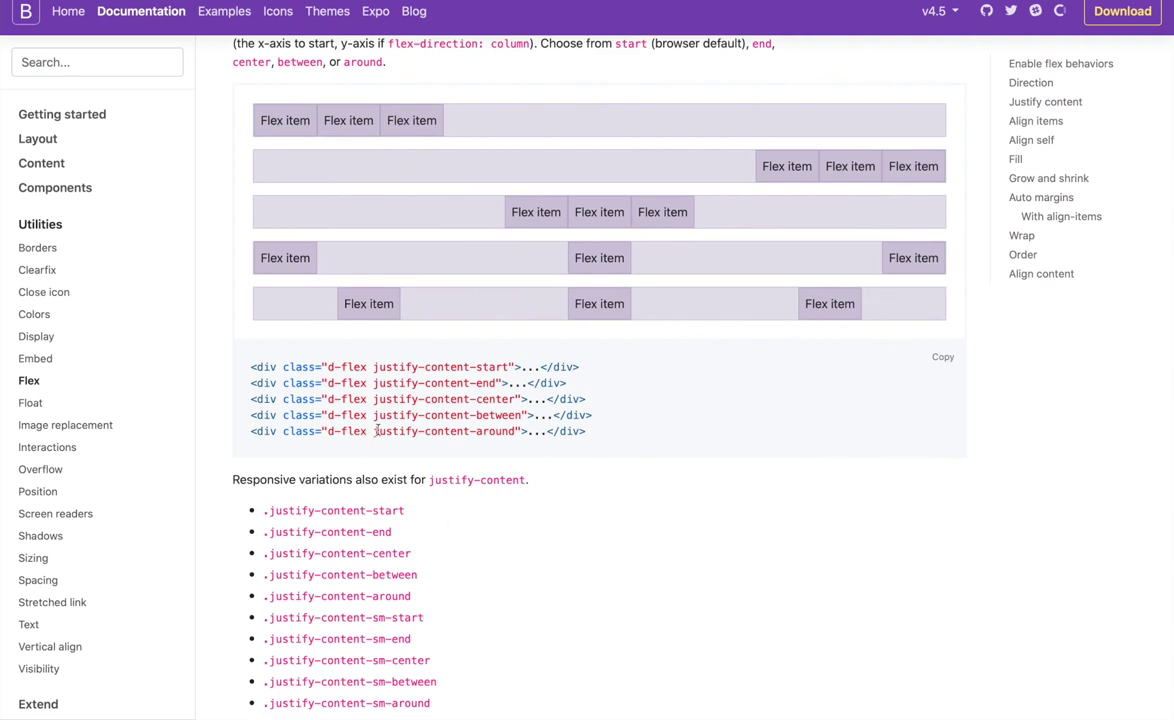
pyautogui.moveTo(373, 431); pyautogui.dragTo(521, 431)
pyautogui.press('super+c')
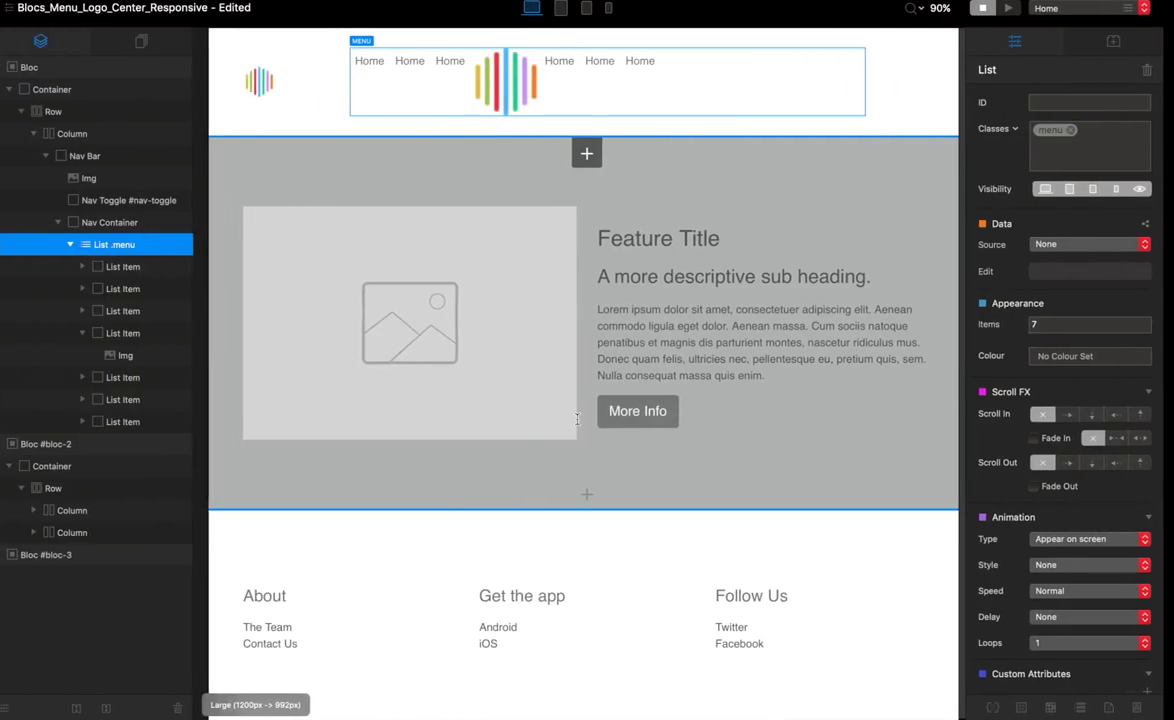
# - Create the d-flex and justify-content-around project classes in Class Manager
pyautogui.click(1004, 708)
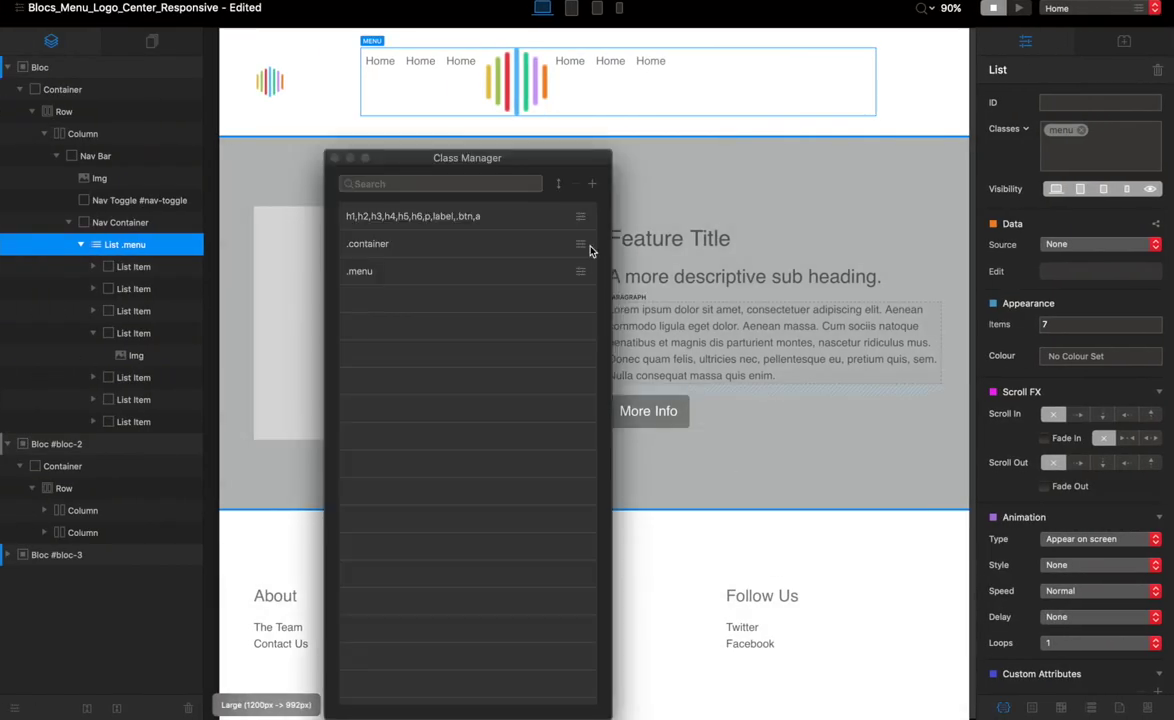
pyautogui.click(592, 183)
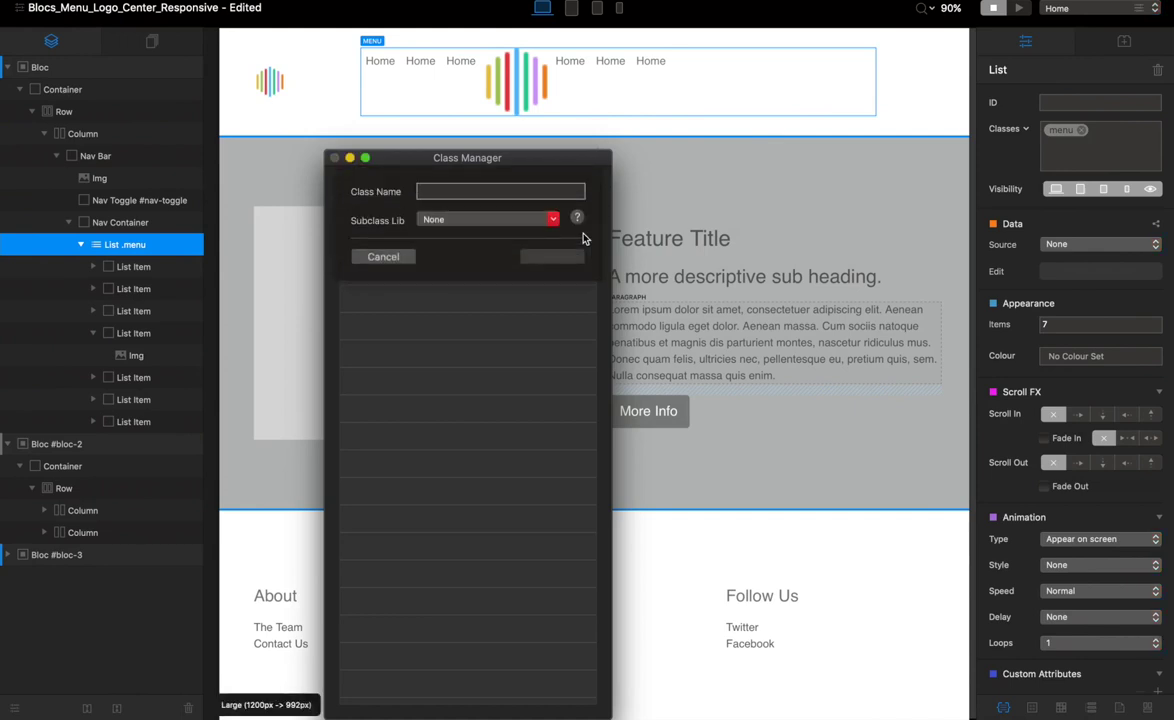
pyautogui.write('d-flex')
pyautogui.press('Return')
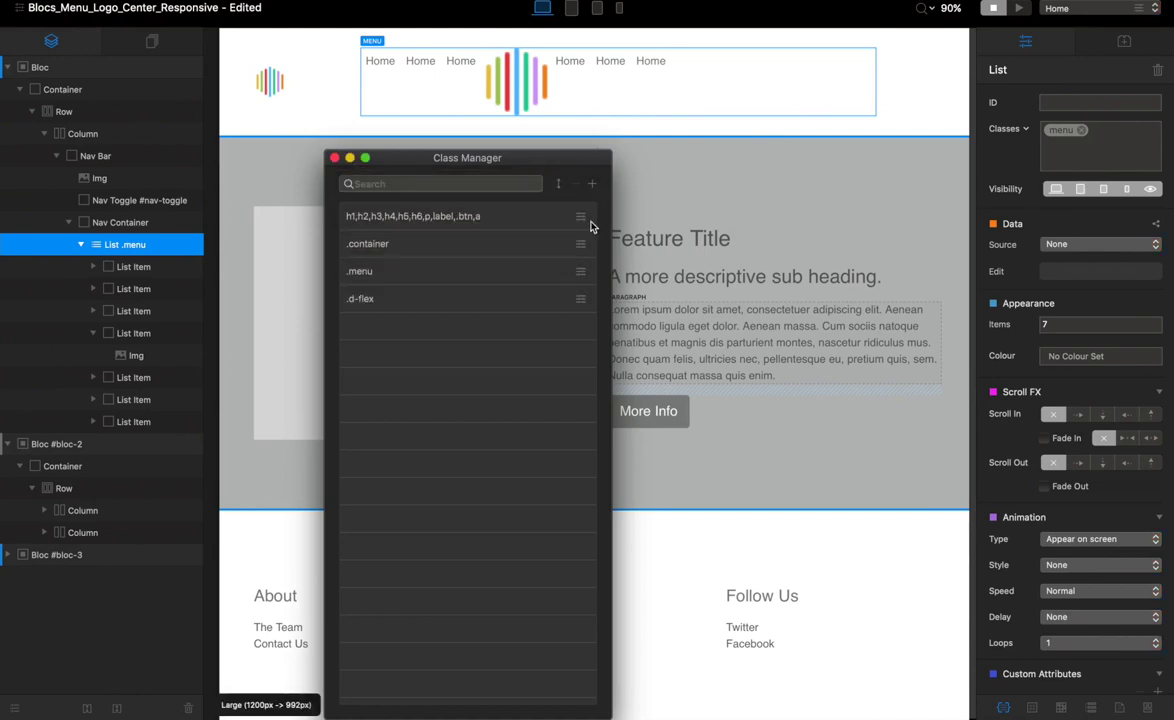
pyautogui.click(592, 183)
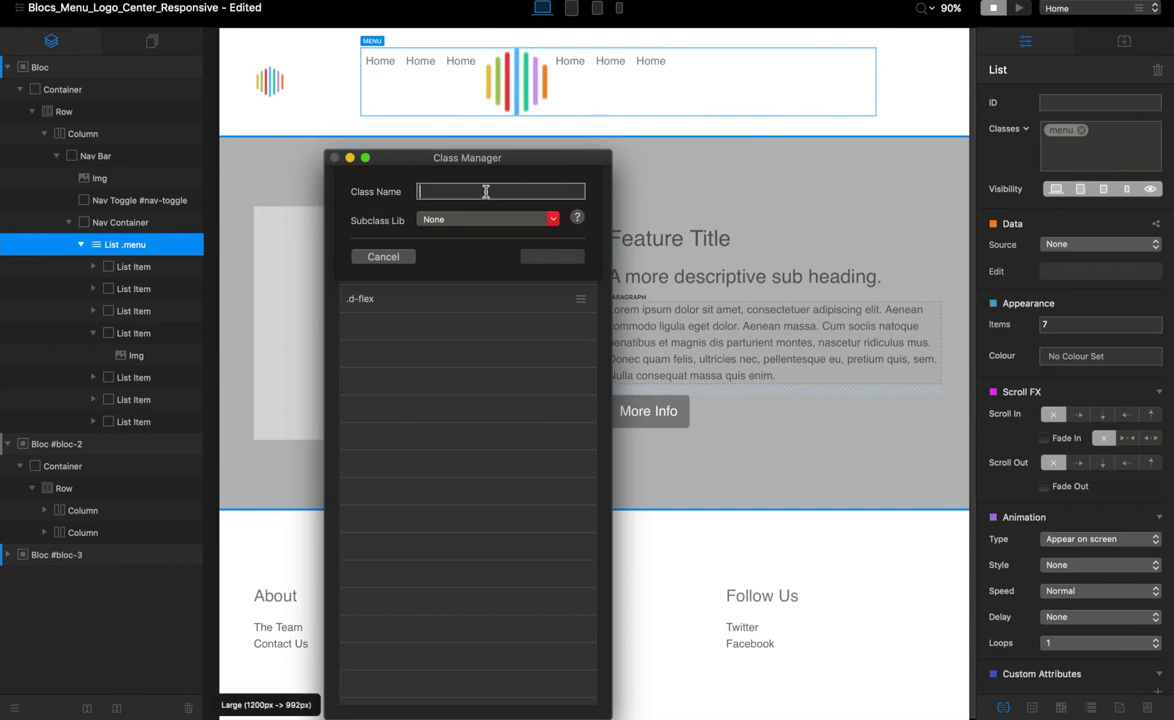
pyautogui.press('super+v')
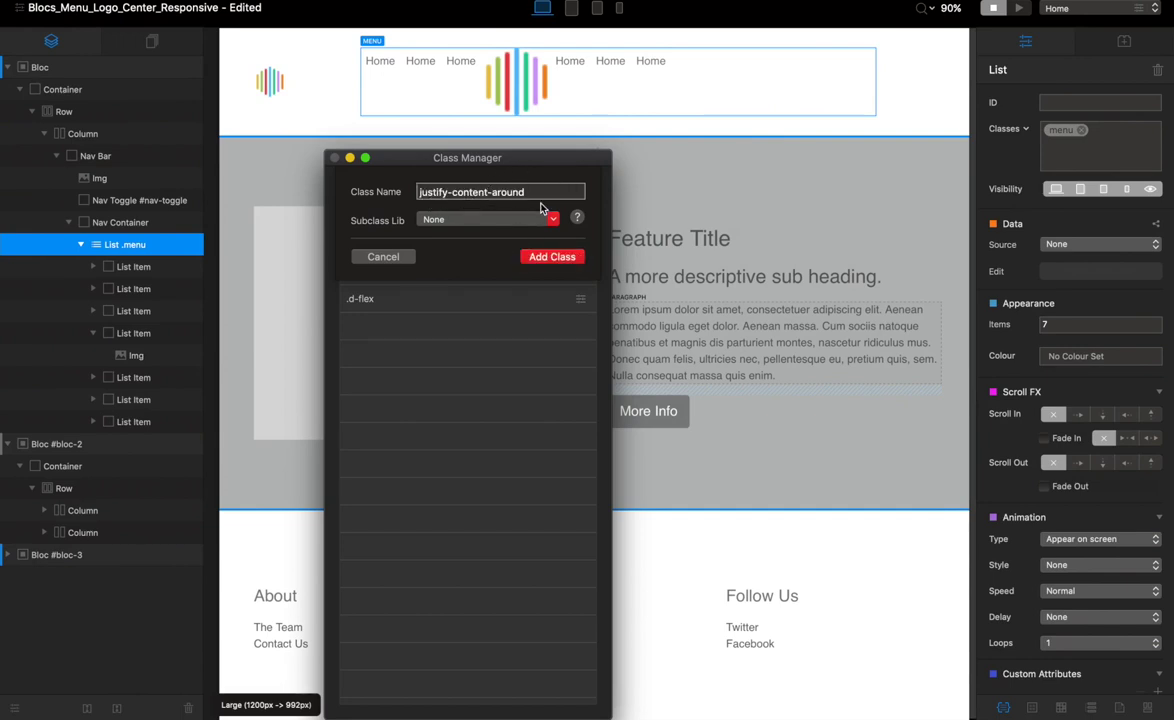
pyautogui.click(553, 257)
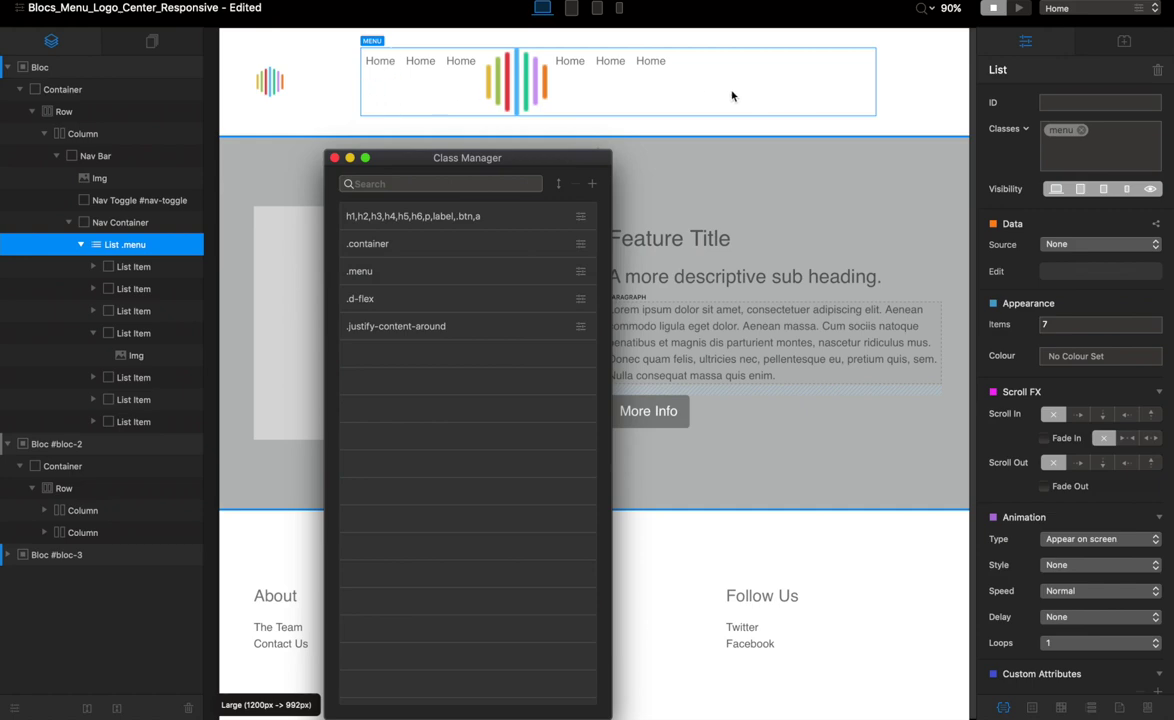
pyautogui.hotkey('ctrl', 'Right')
# - Copy align-items-center from Bootstrap's Align items example code, then return to Blocs
pyautogui.scroll(-10, 592, 307)
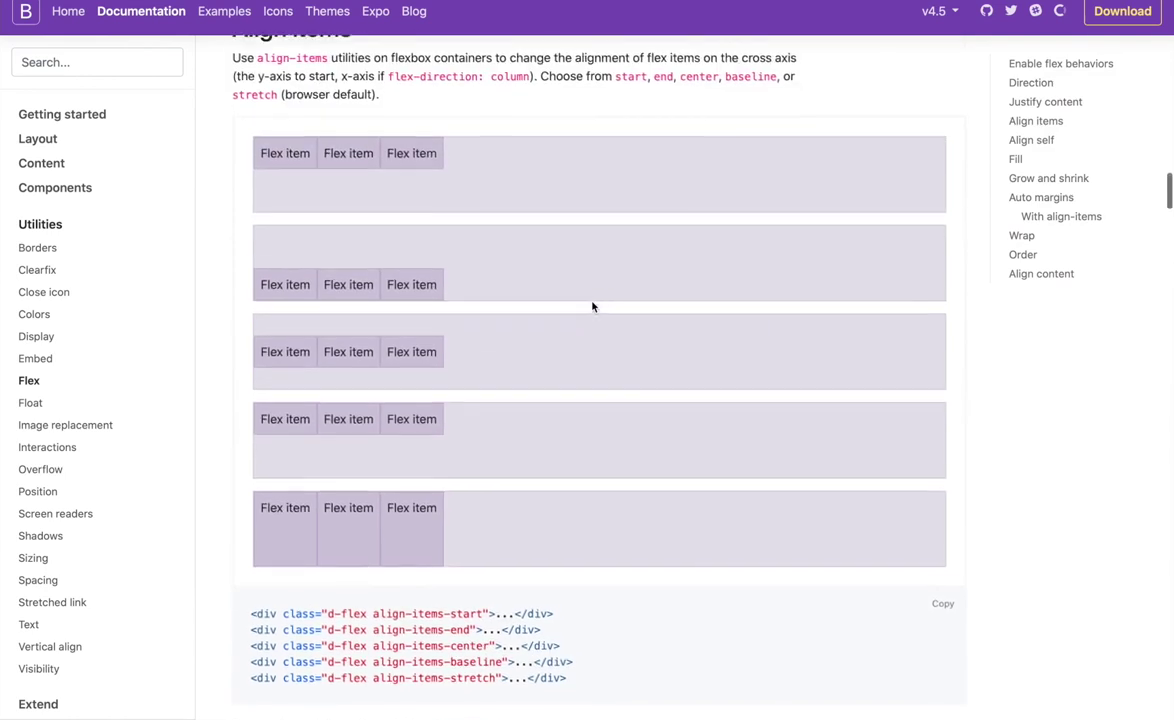
pyautogui.scroll(3, 592, 307)
pyautogui.moveTo(230, 168); pyautogui.dragTo(362, 179)
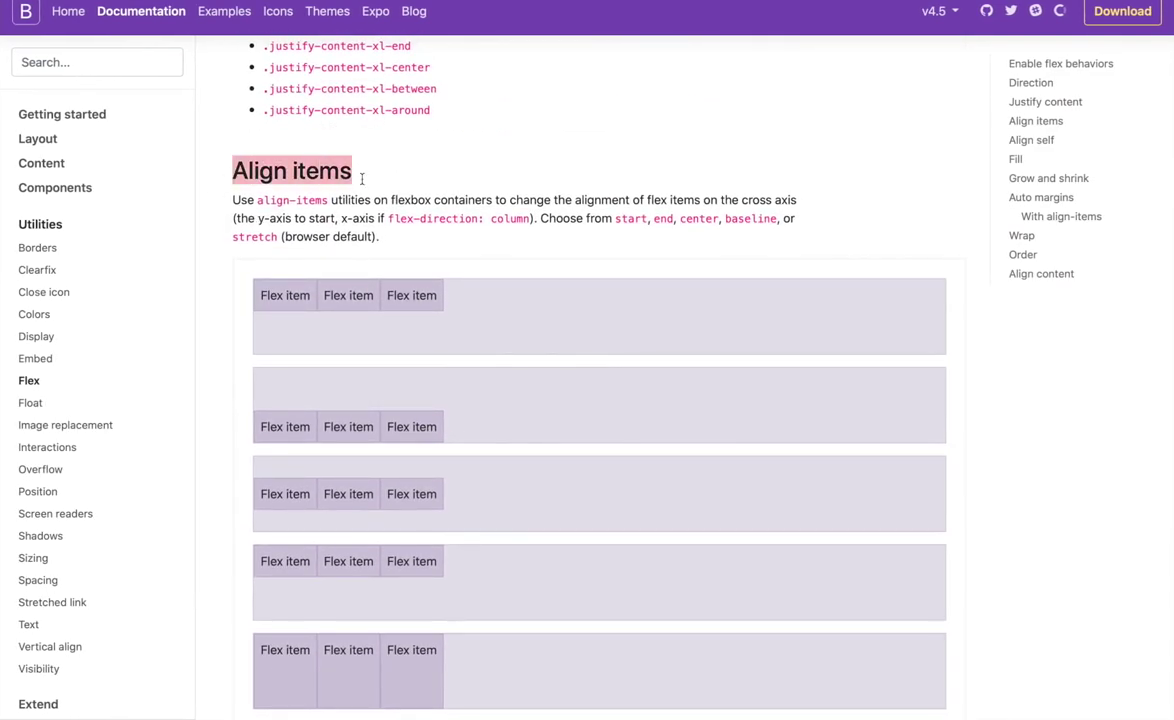
pyautogui.scroll(-5, 362, 179)
pyautogui.scroll(1, 356, 189)
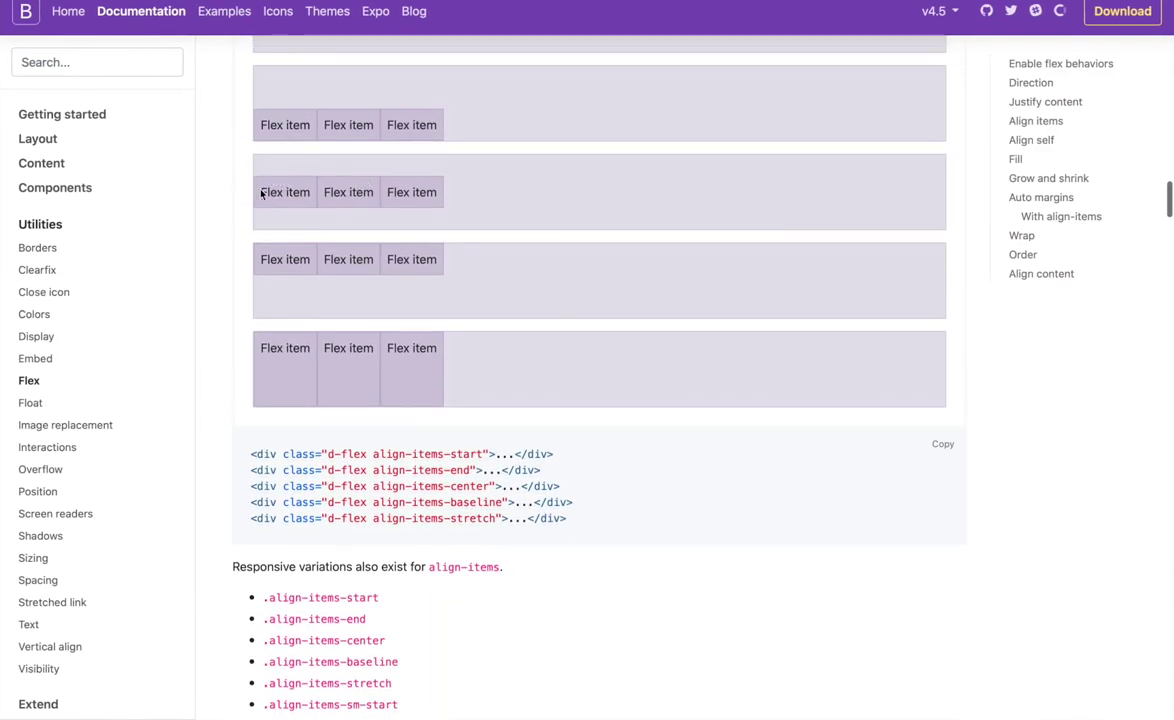
pyautogui.moveTo(261, 193); pyautogui.dragTo(436, 198)
pyautogui.scroll(-1, 443, 221)
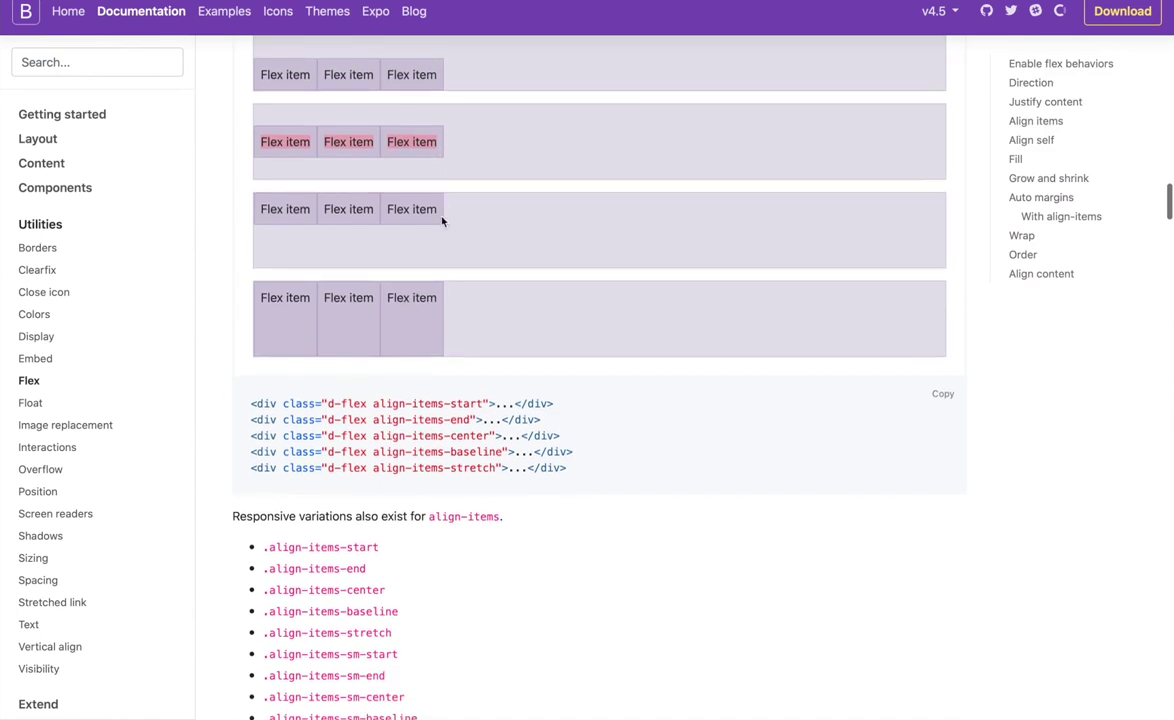
pyautogui.moveTo(368, 436); pyautogui.dragTo(492, 436)
pyautogui.press('super+c')
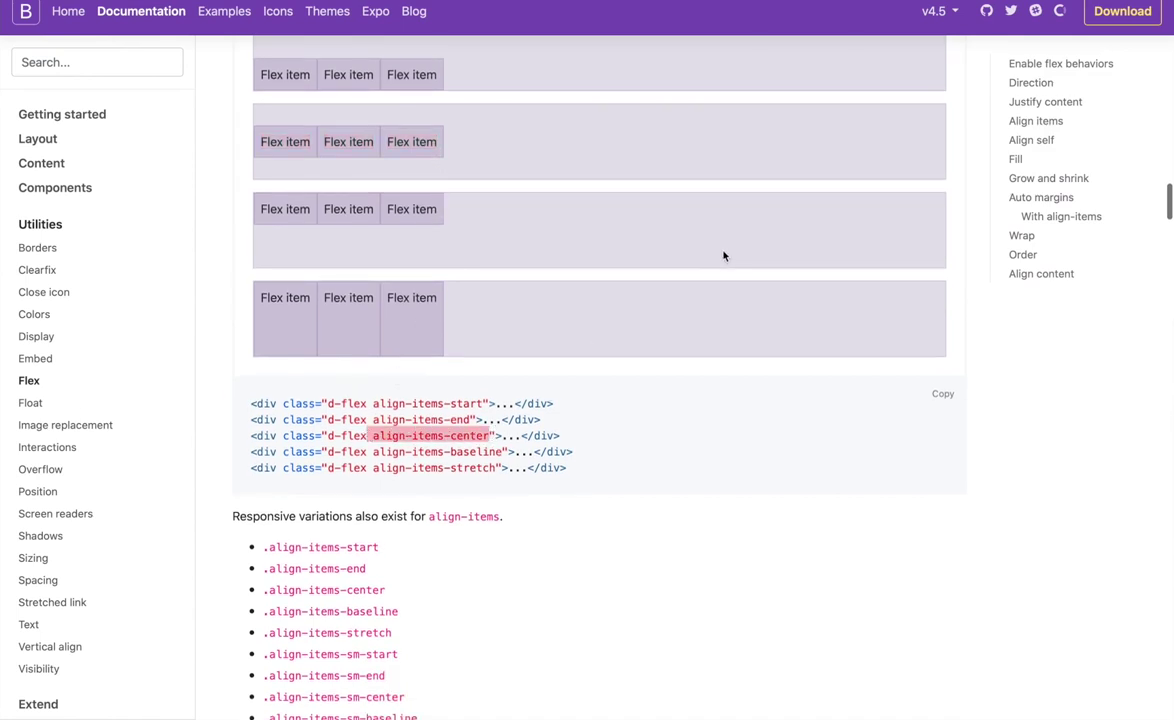
pyautogui.hotkey('ctrl', 'Left')
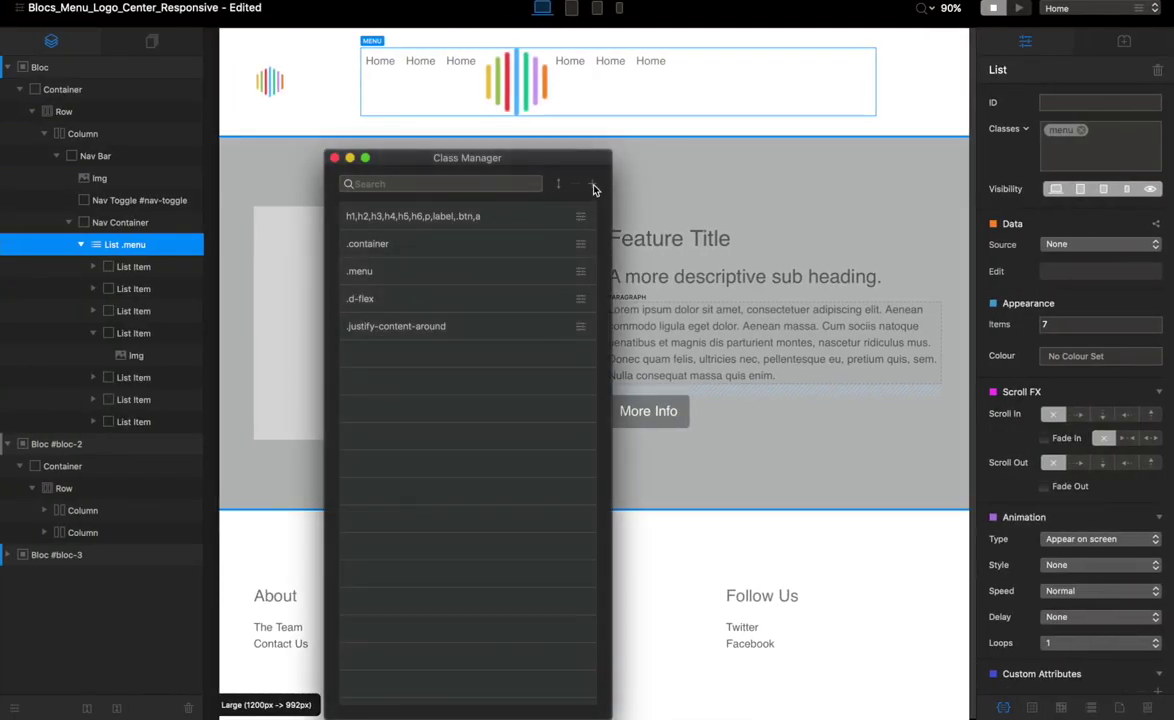
# - Paste align-items-center as a new project class, keeping the name without replacing spaces
pyautogui.click(593, 186)
pyautogui.press('super+v')
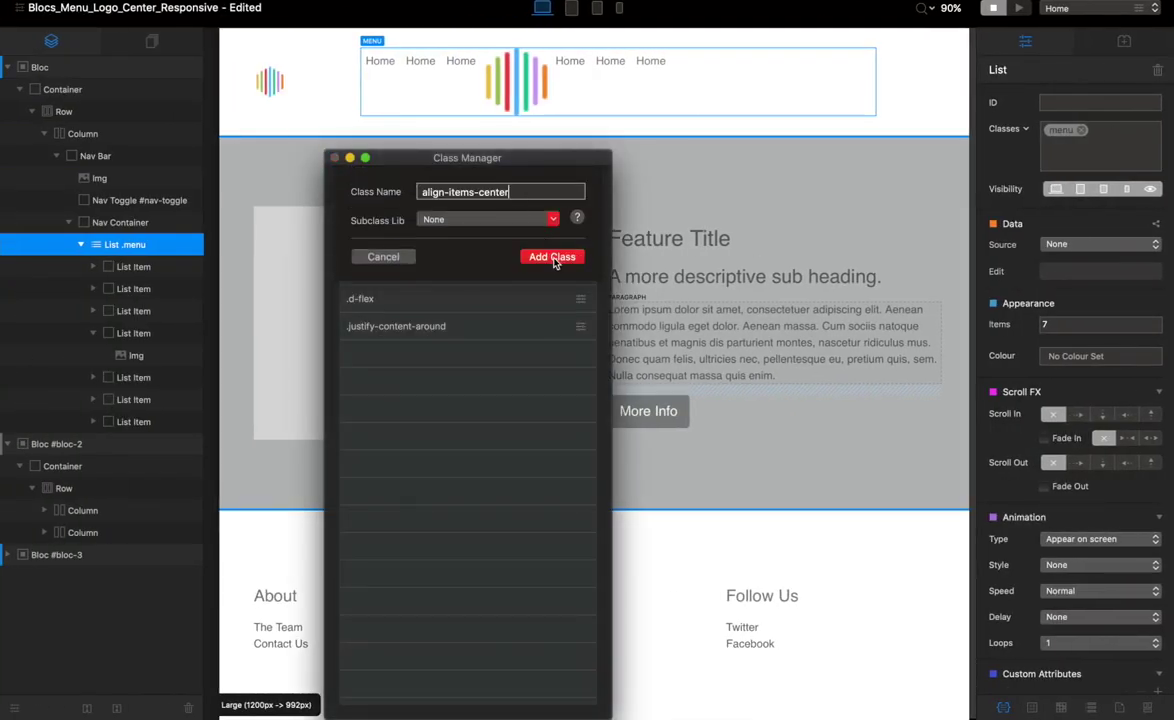
pyautogui.click(556, 258)
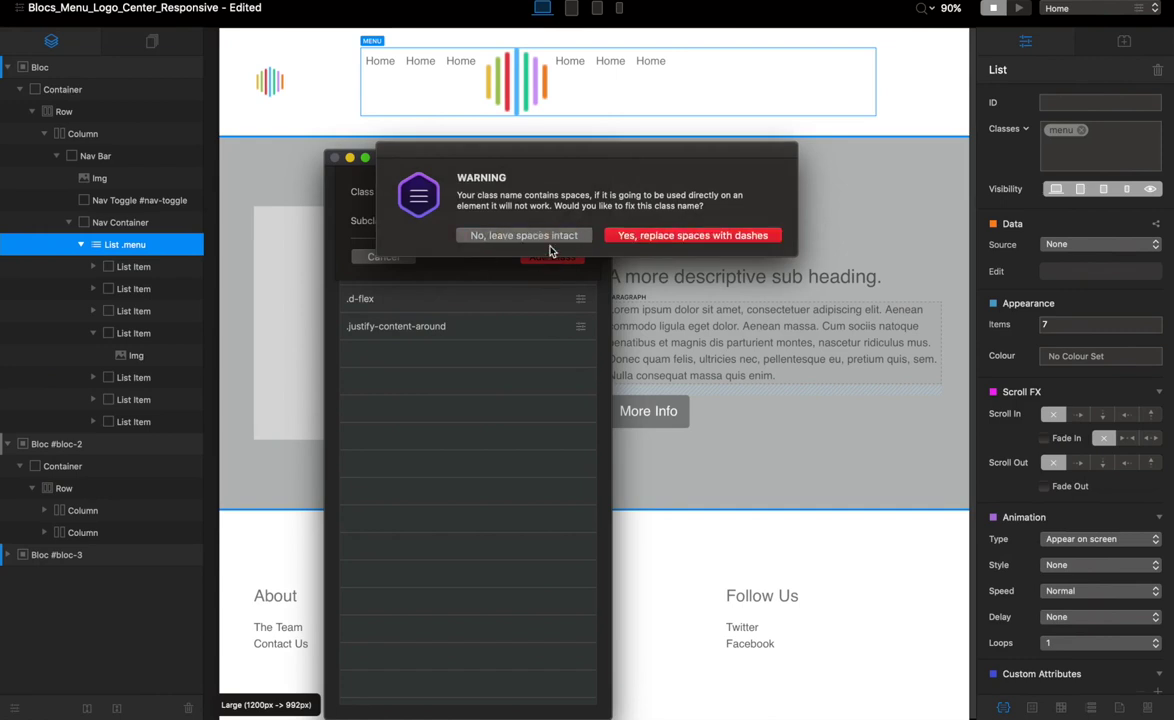
pyautogui.click(506, 235)
# - Delete the mistakenly spaced class, re-add align-items-center cleanly, and close Class Manager
pyautogui.click(479, 356)
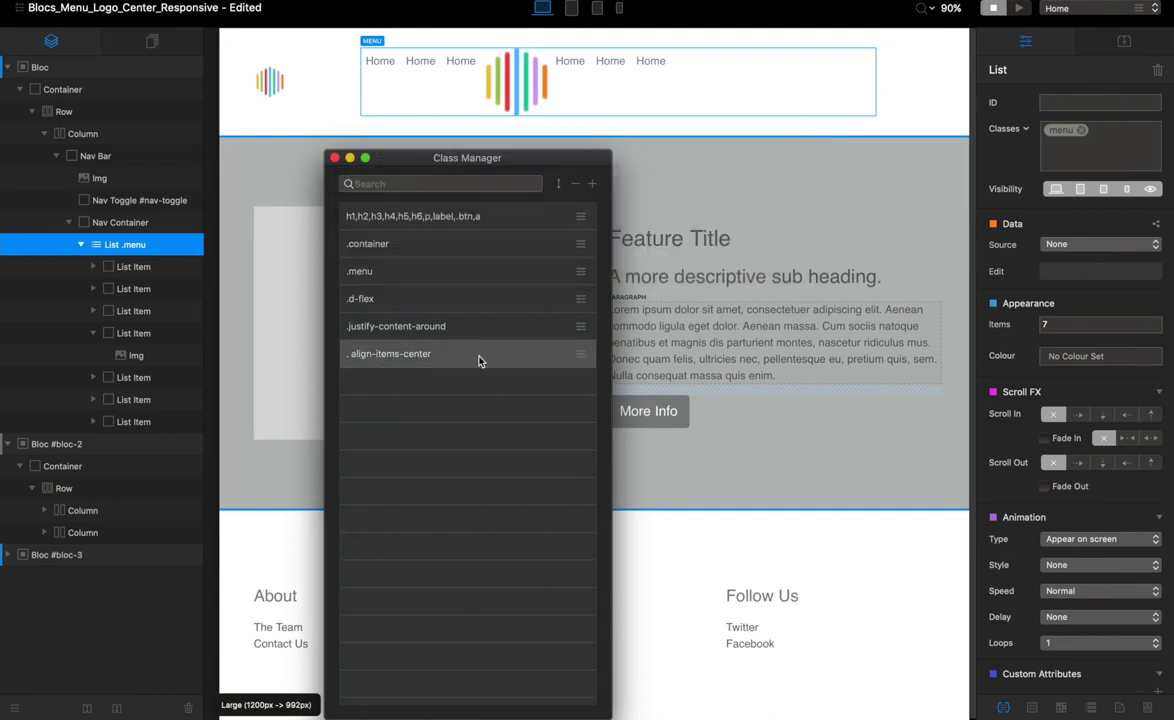
pyautogui.click(574, 184)
pyautogui.click(700, 244)
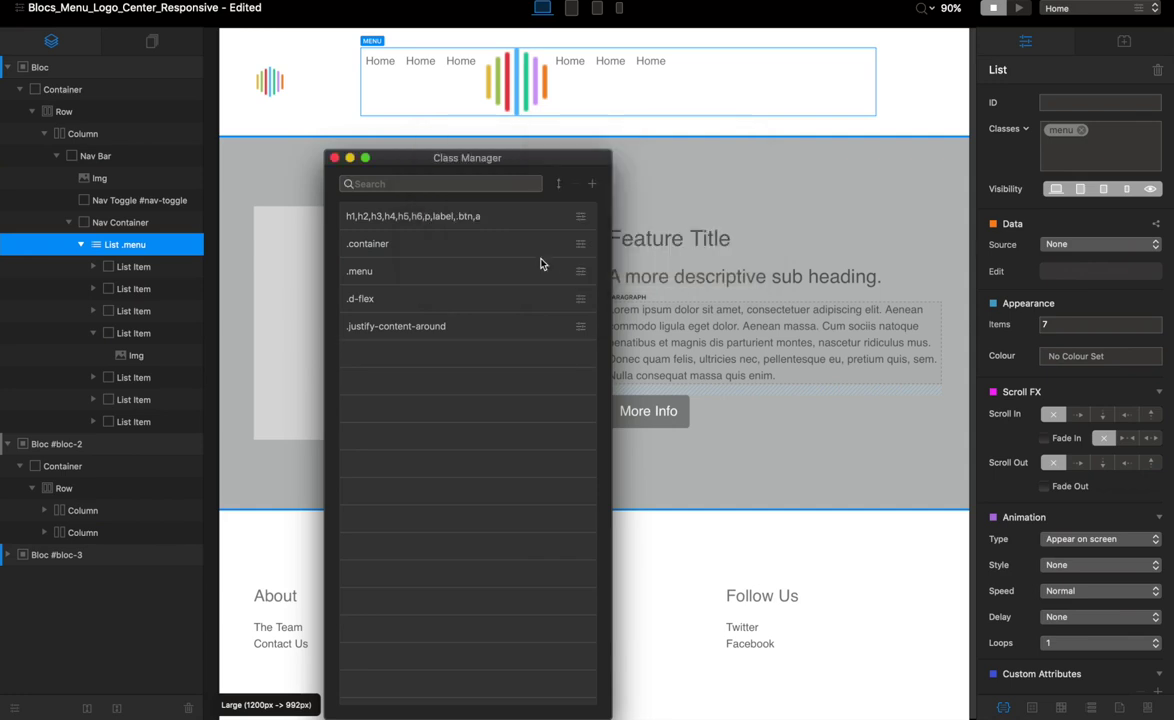
pyautogui.click(588, 186)
pyautogui.press('super+v')
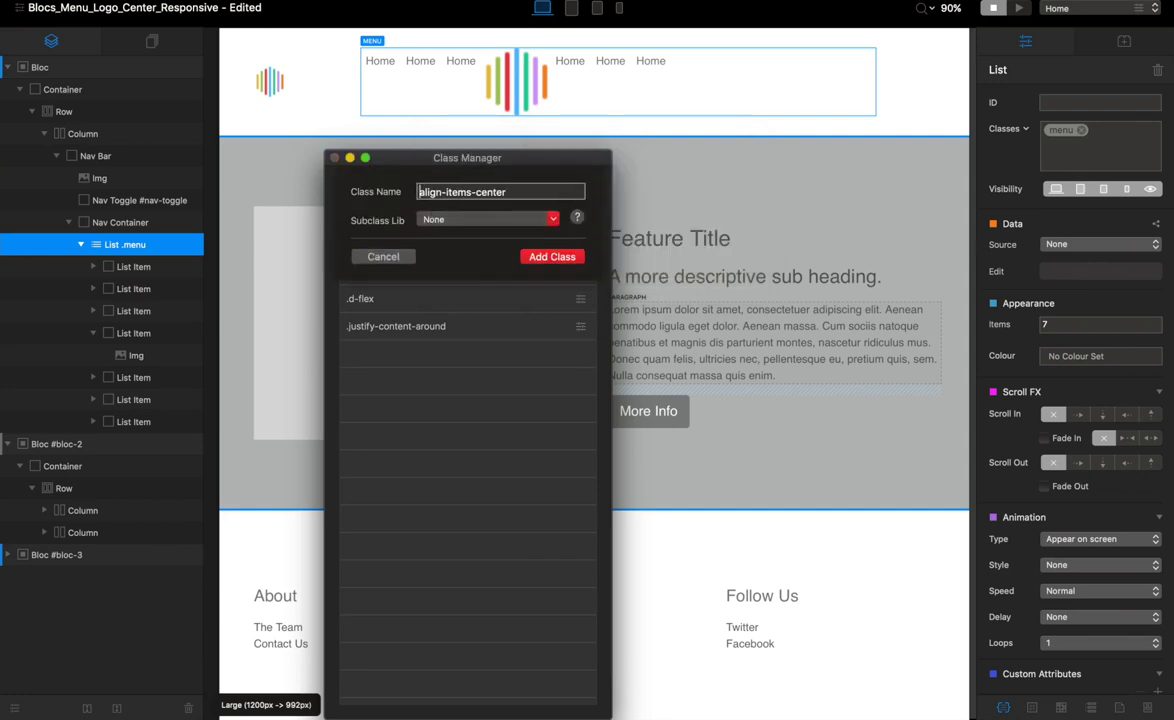
pyautogui.click(550, 257)
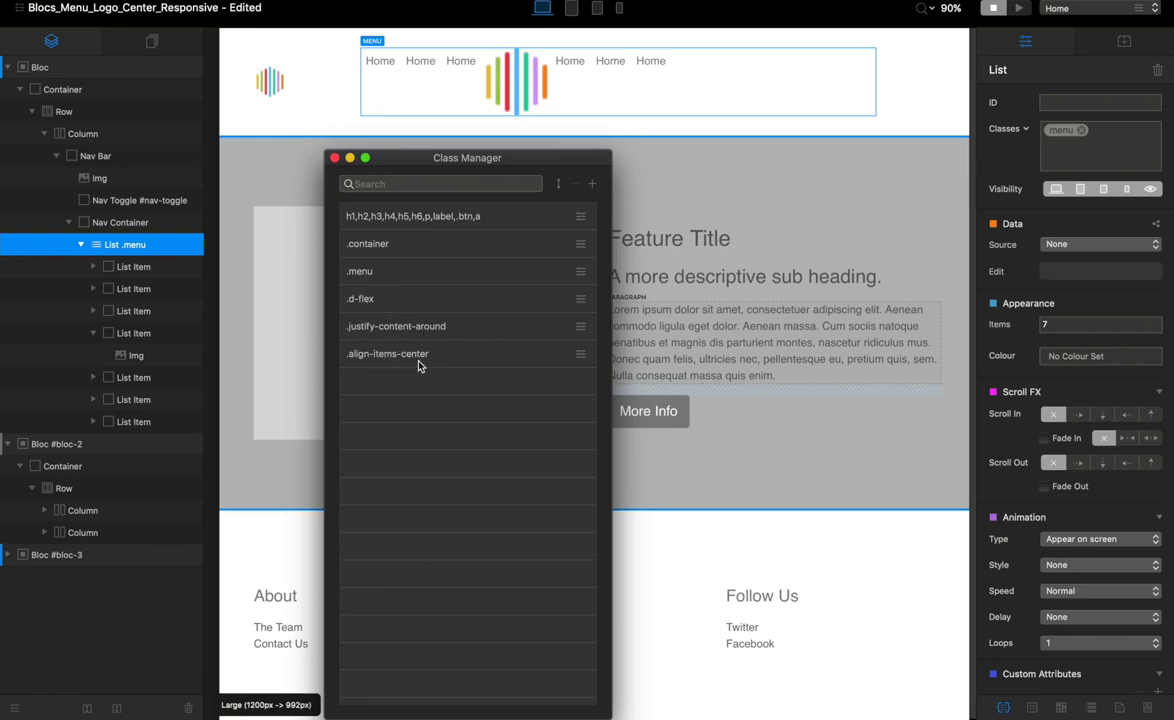
pyautogui.click(335, 158)
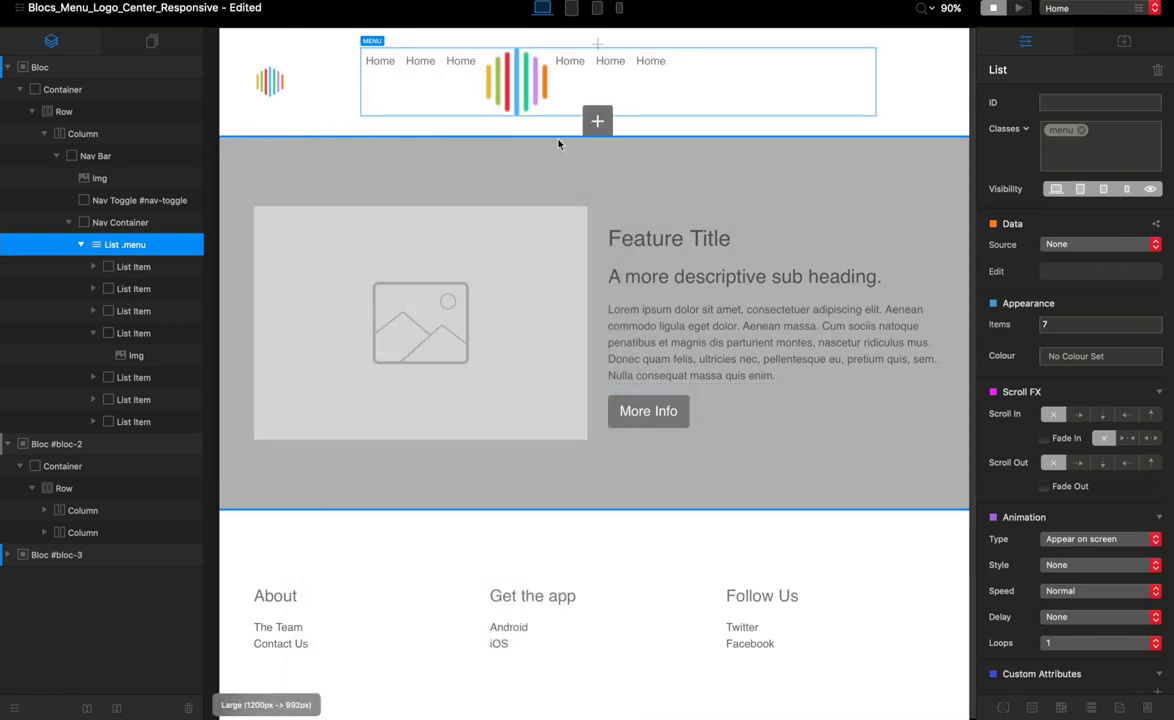
# - Add d-flex, justify-content-around and align-items-center to the .menu list's classes
pyautogui.click(1120, 140)
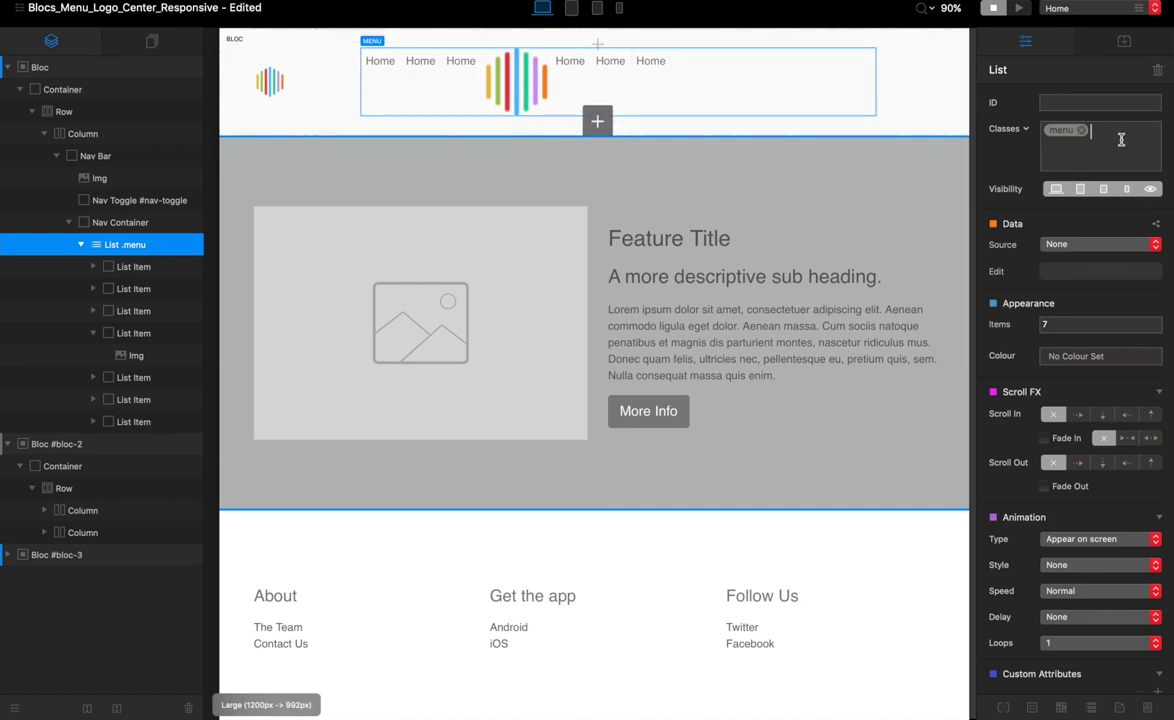
pyautogui.write('d')
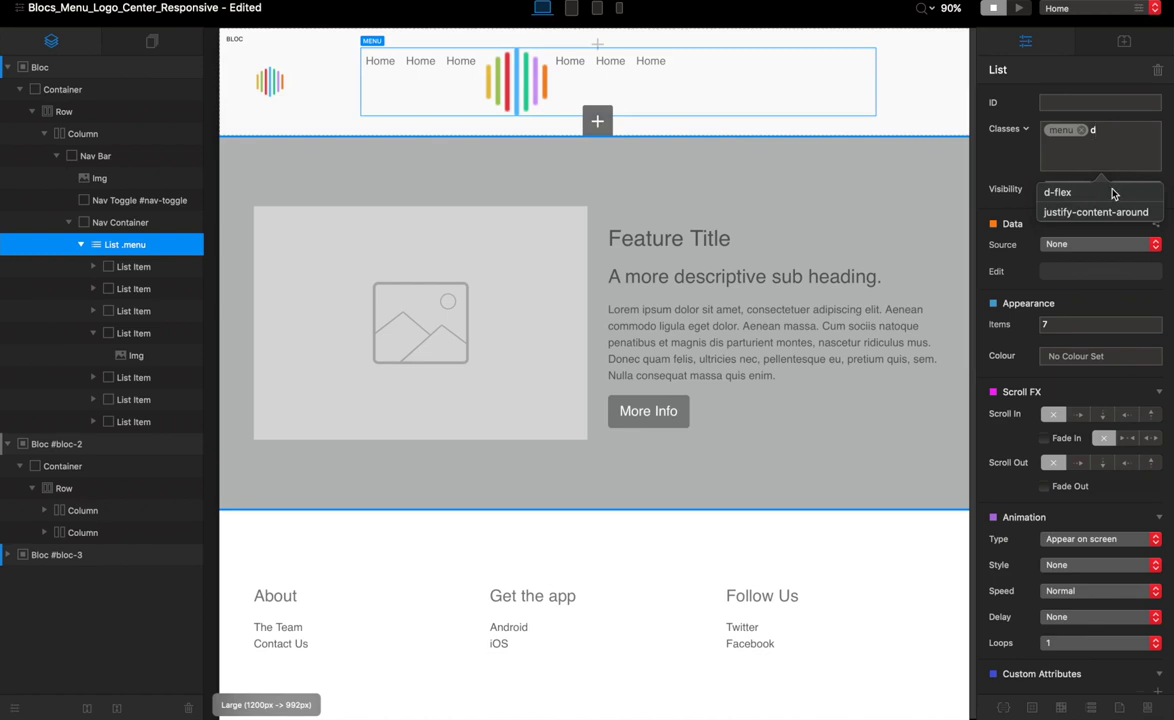
pyautogui.click(1114, 191)
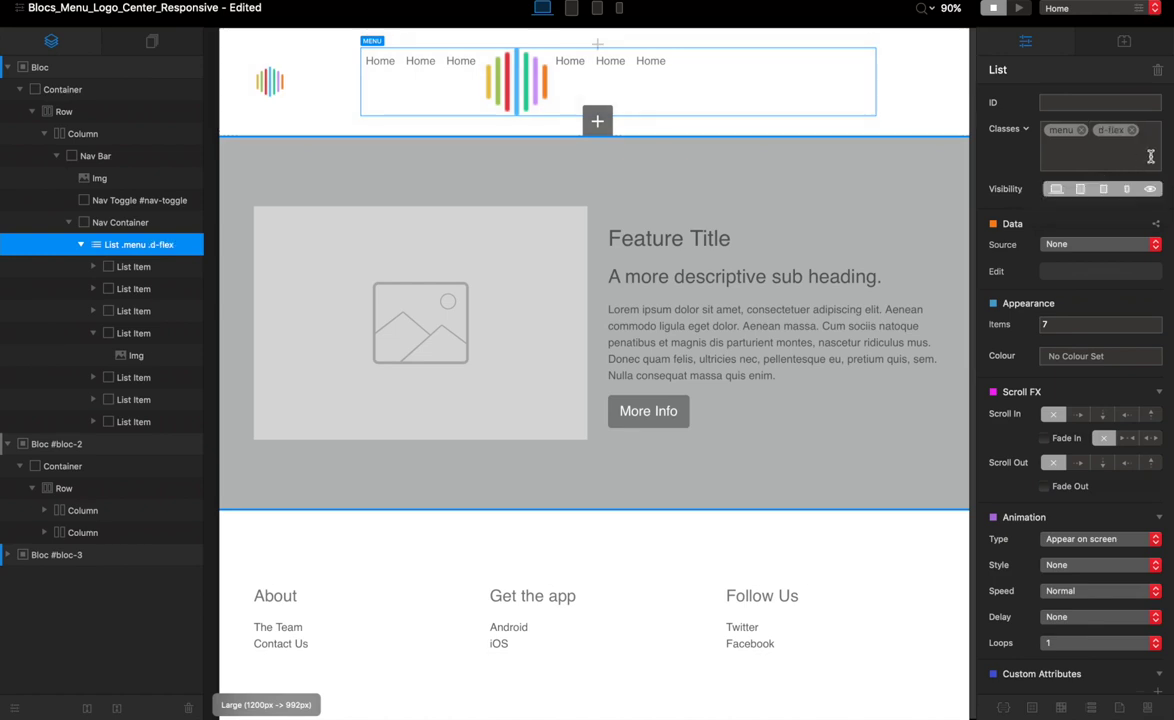
pyautogui.write('just')
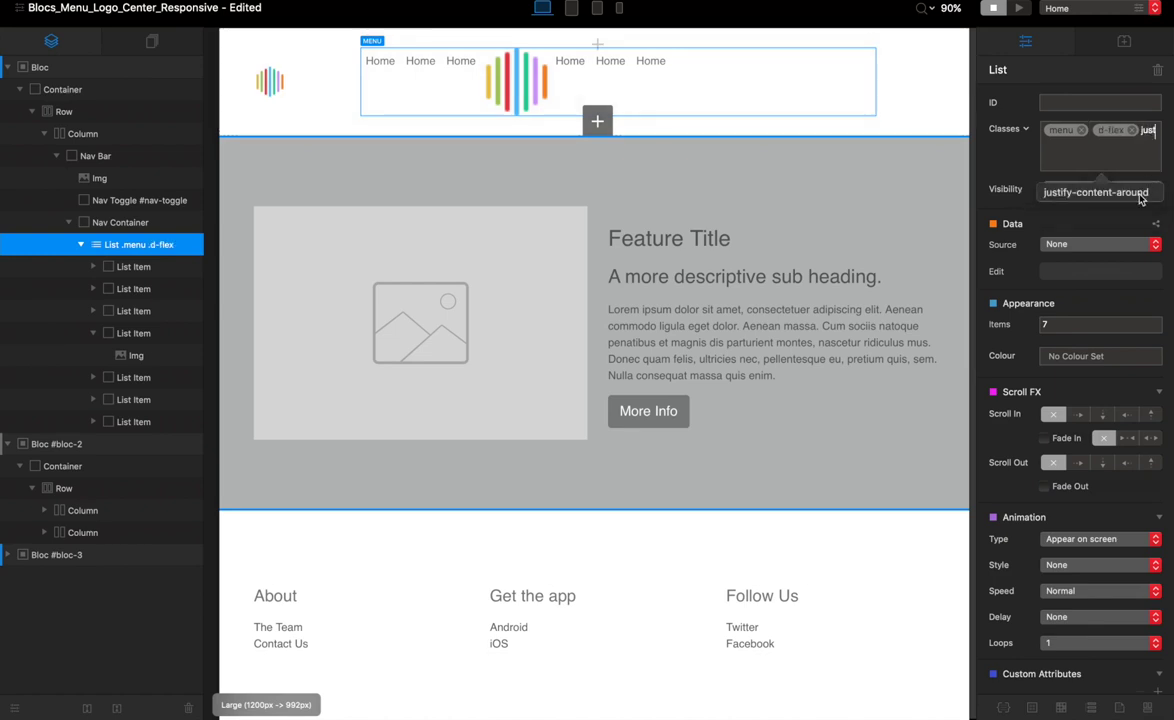
pyautogui.click(1140, 192)
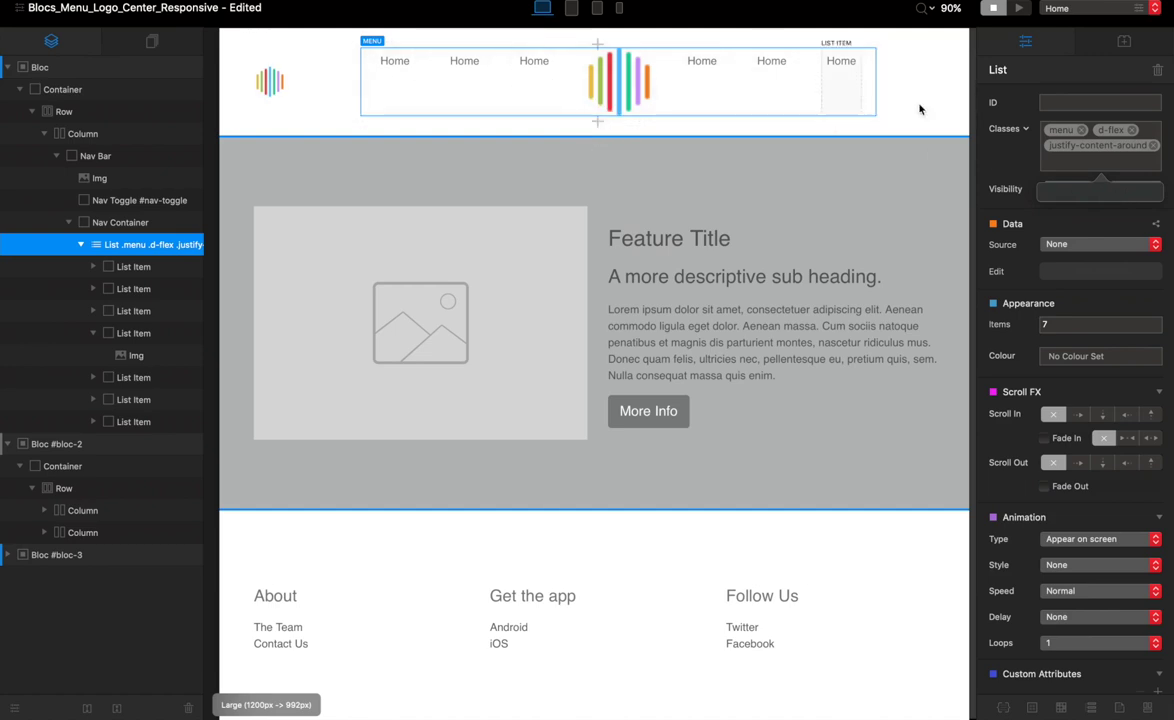
pyautogui.click(1121, 163)
pyautogui.write('a')
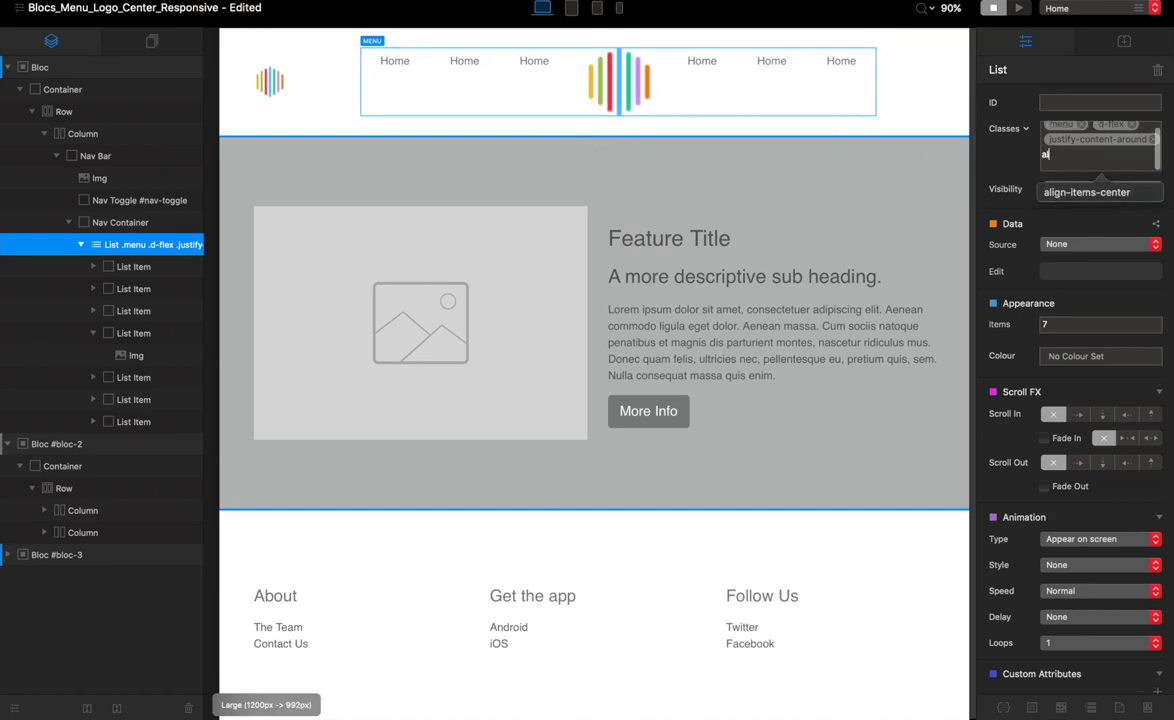
# - Apply align-items-center to the menu links and preview the navbar at large and medium sizes
pyautogui.click(1118, 194)
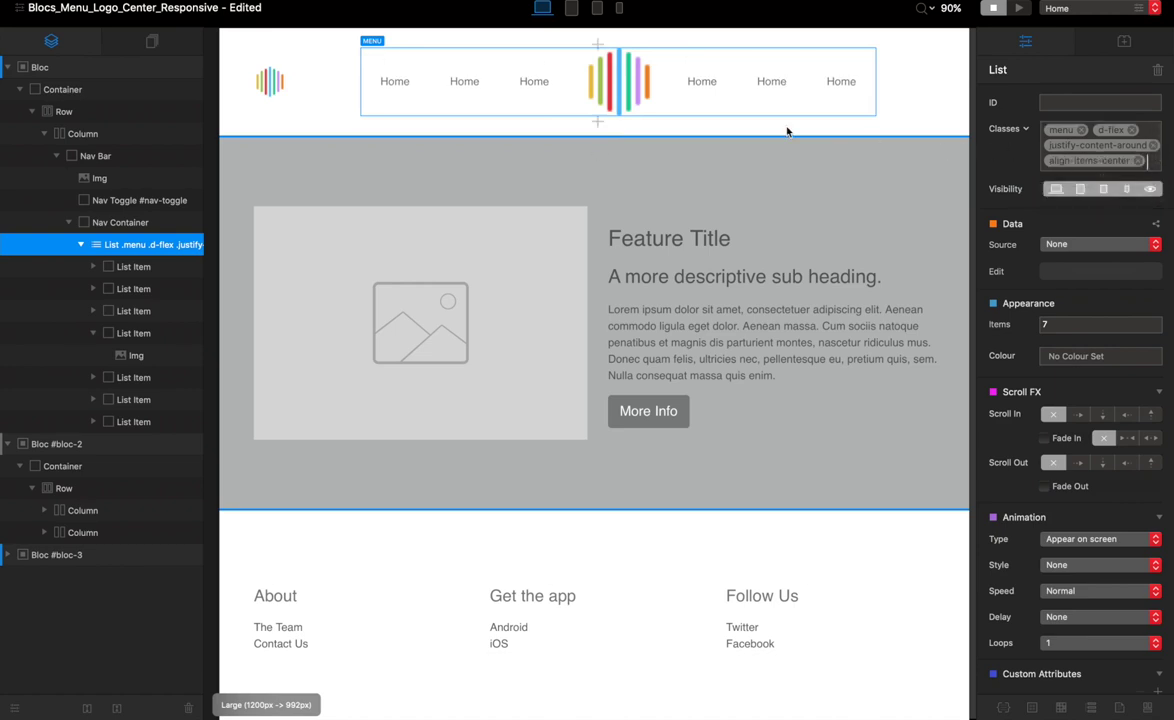
pyautogui.click(1019, 8)
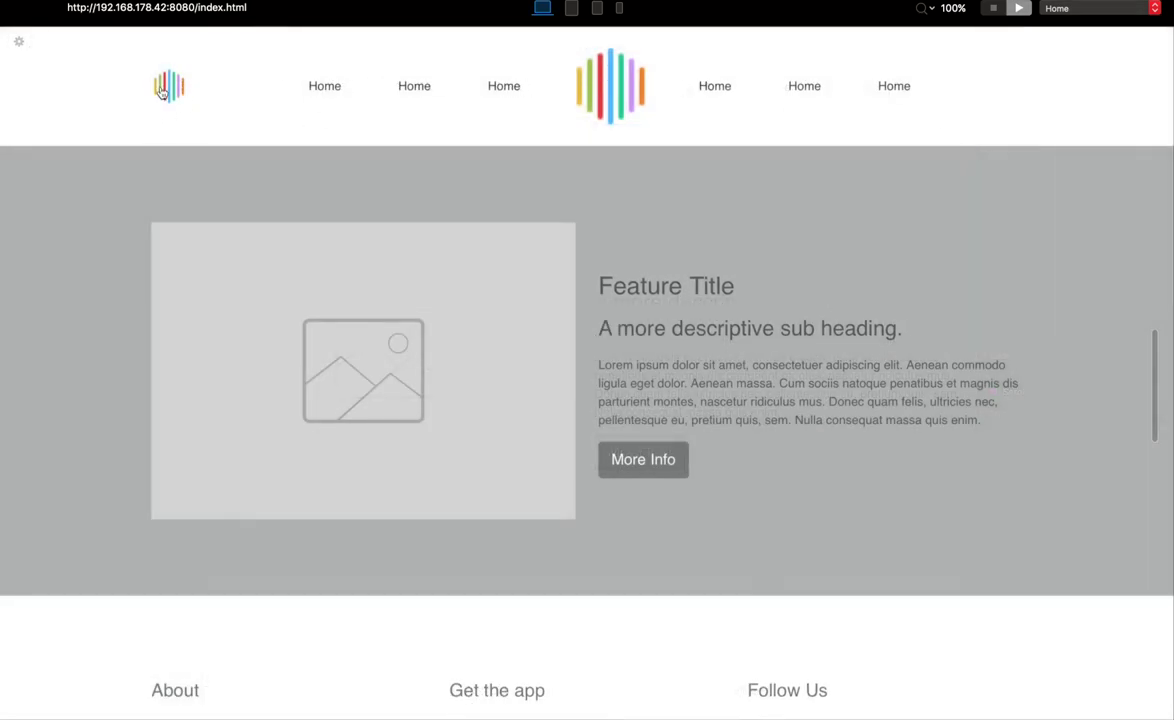
pyautogui.click(571, 12)
pyautogui.click(540, 10)
pyautogui.click(571, 10)
# - Check the small-screen preview with the hamburger menu expanded, then return to editing
pyautogui.click(592, 10)
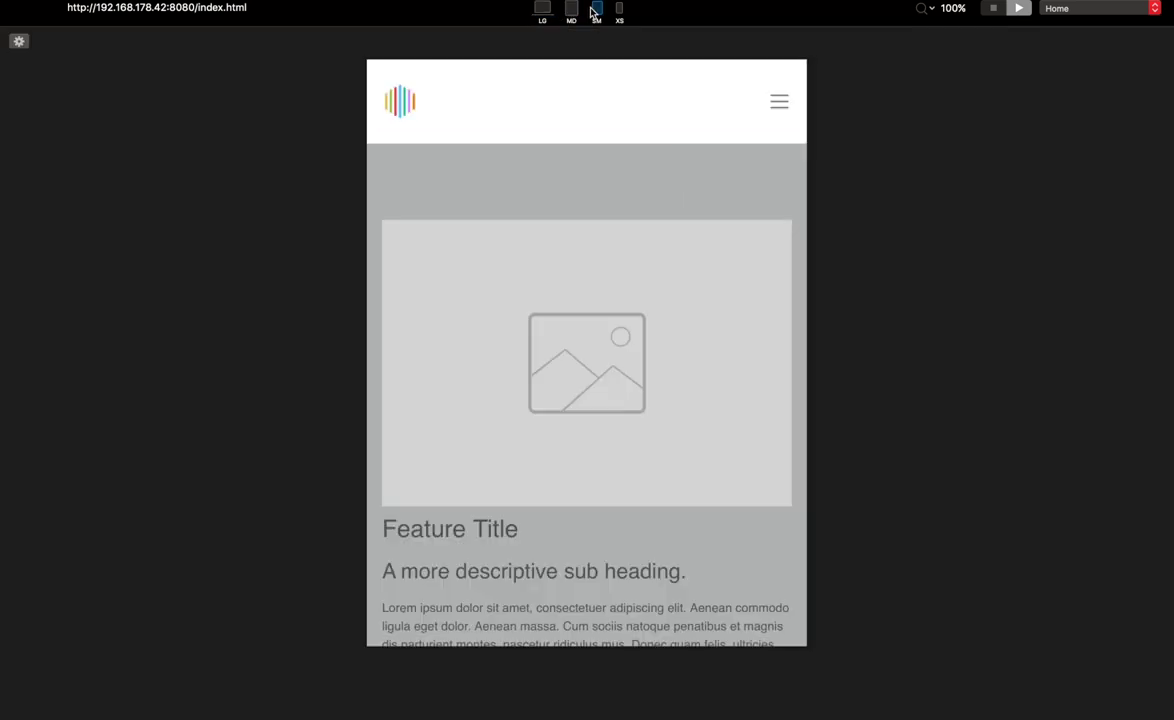
pyautogui.click(779, 102)
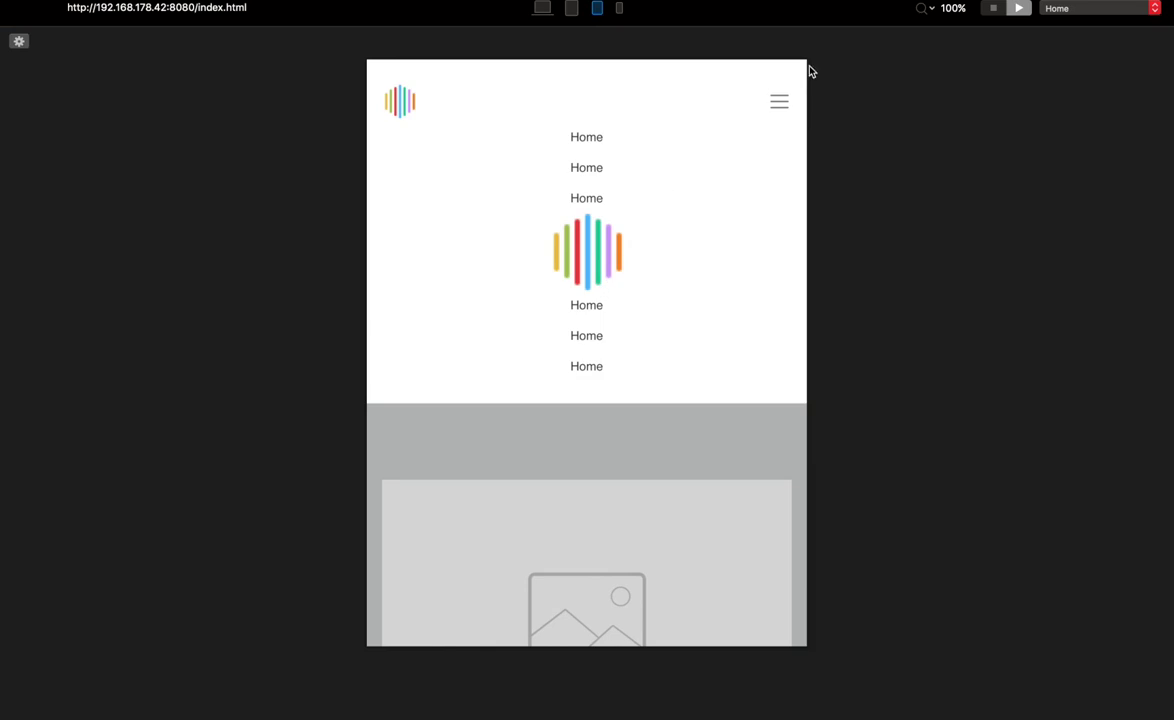
pyautogui.click(569, 9)
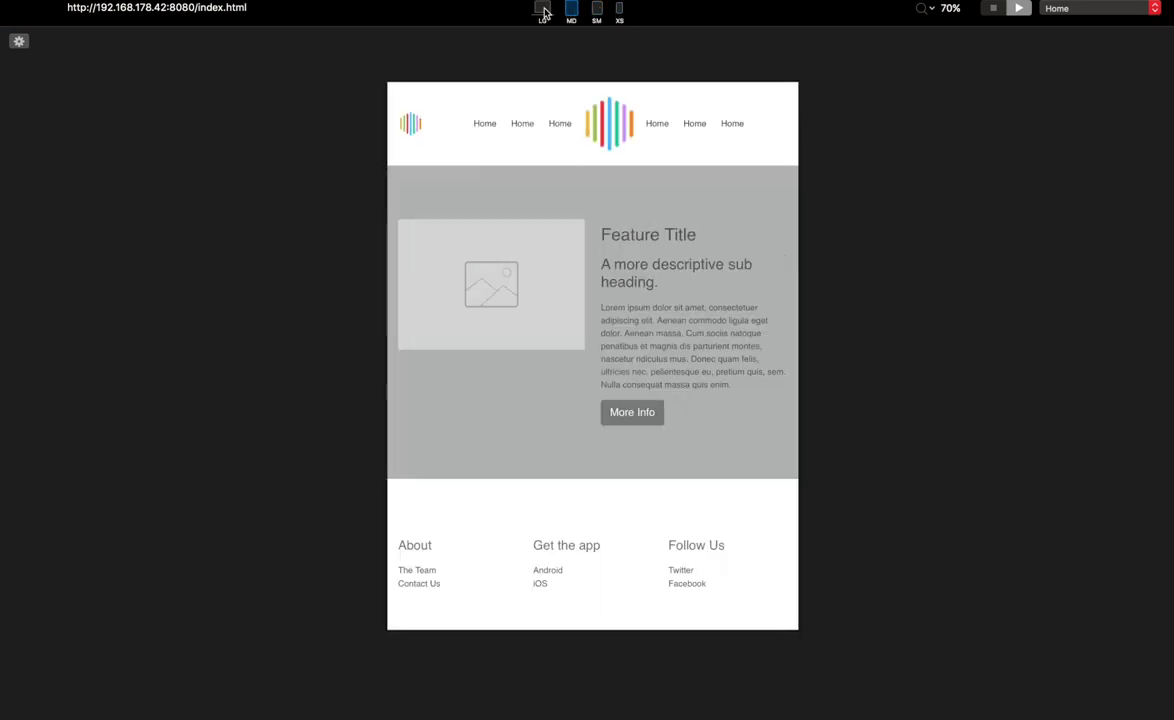
pyautogui.click(543, 10)
pyautogui.click(993, 8)
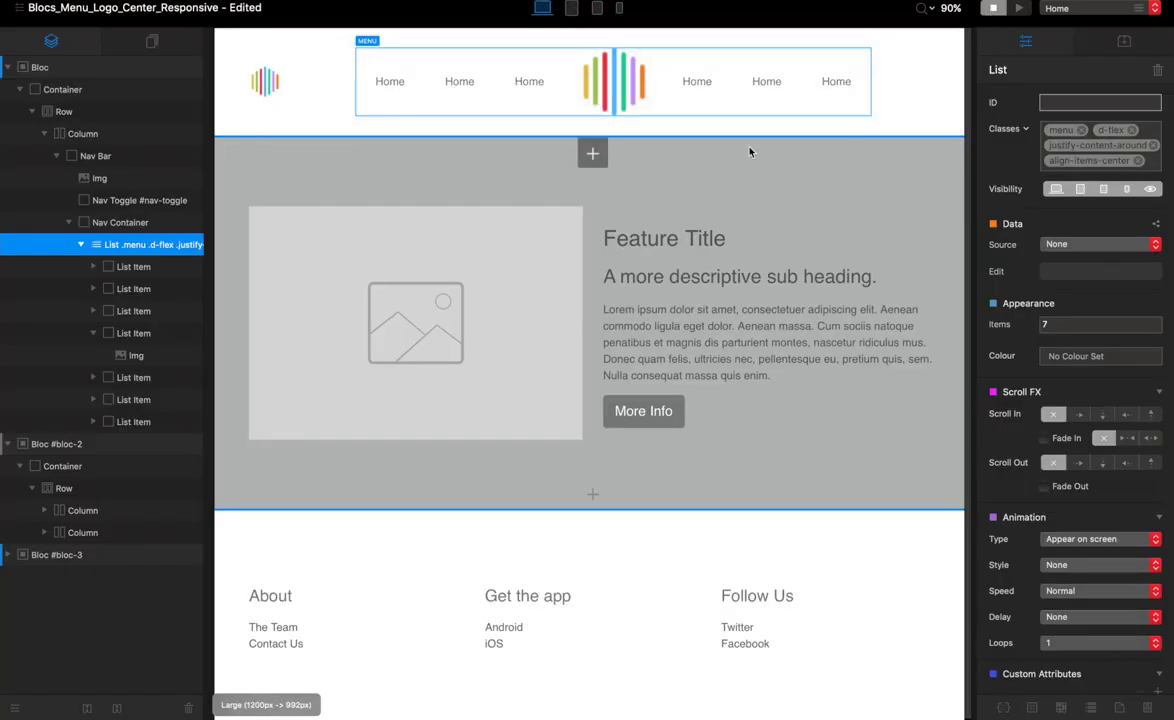
# - Hide the side logo image on the LG and MD breakpoints and preview the result
pyautogui.click(266, 84)
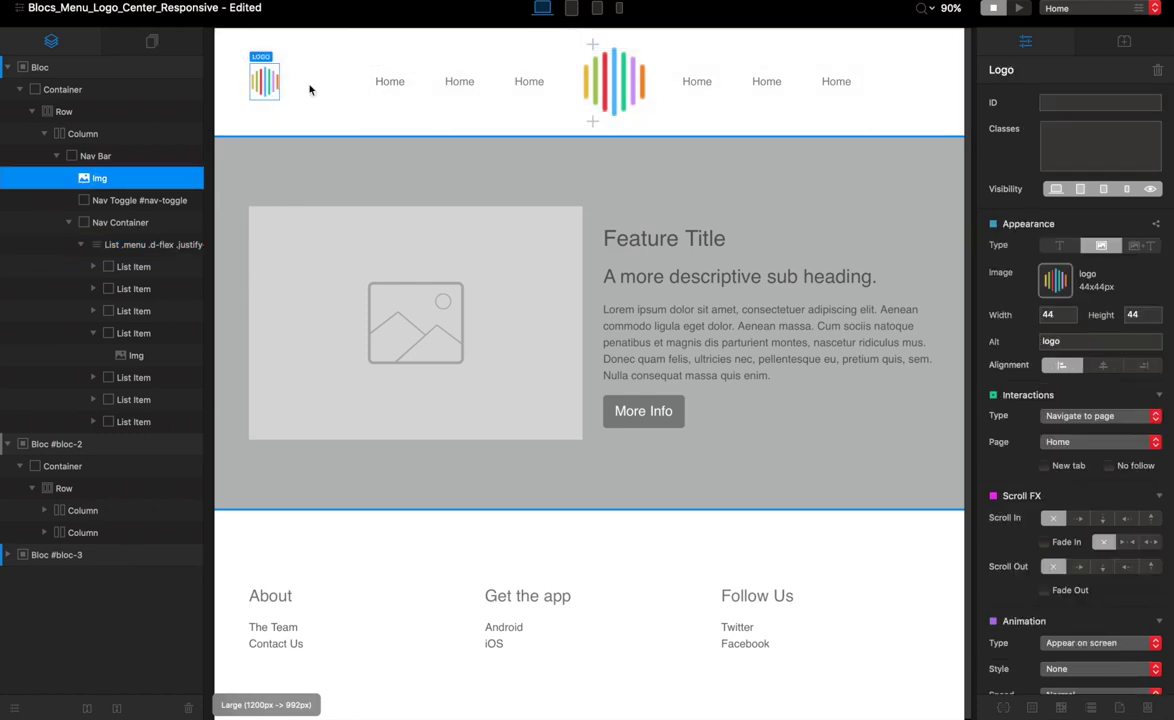
pyautogui.click(1055, 191)
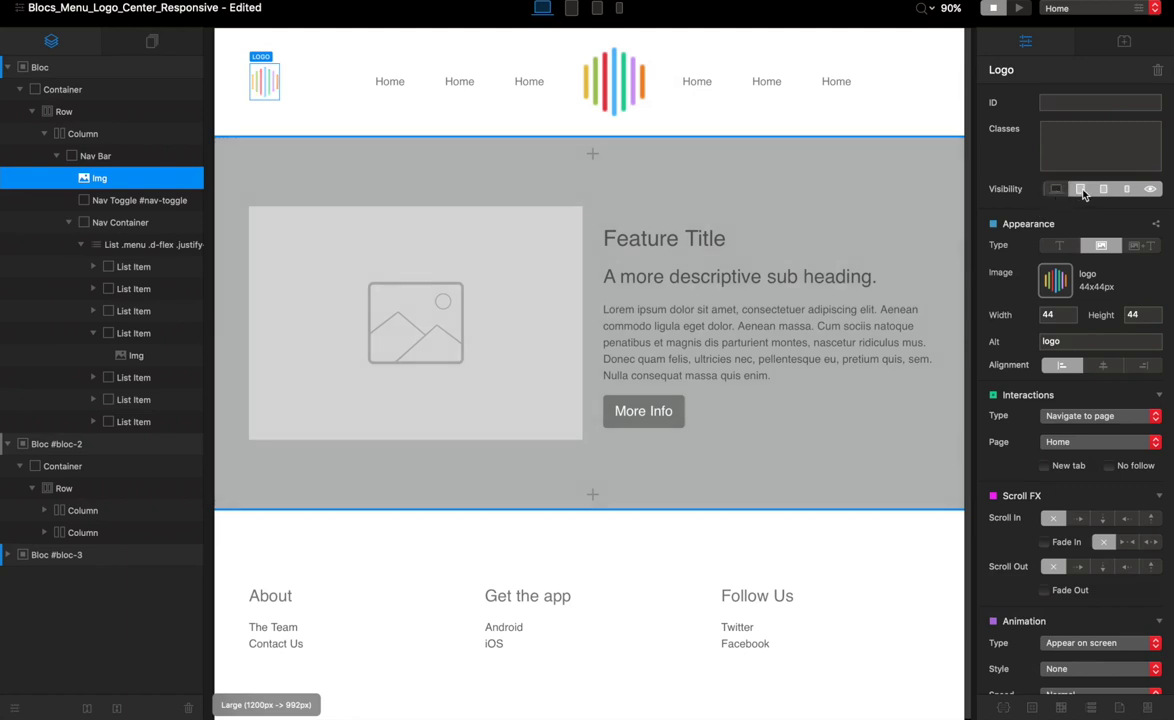
pyautogui.click(1083, 190)
pyautogui.click(1018, 8)
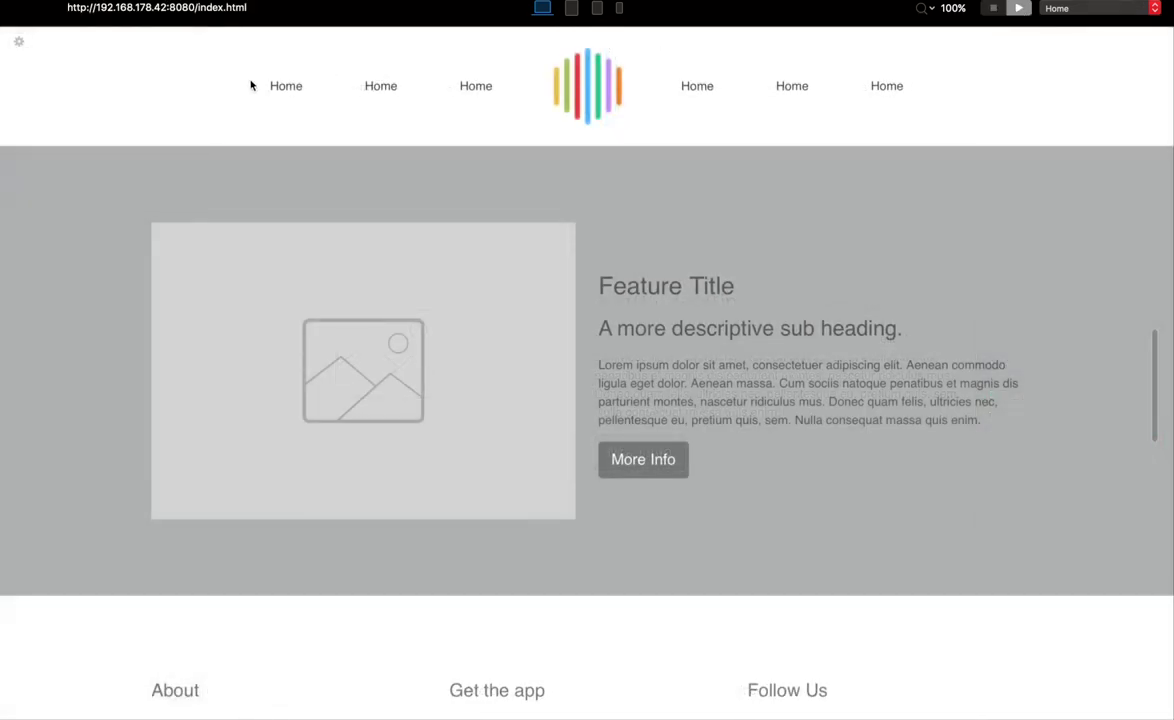
# - Preview the navbar at medium, large and small widths, expanding the mobile menu on small
pyautogui.click(576, 10)
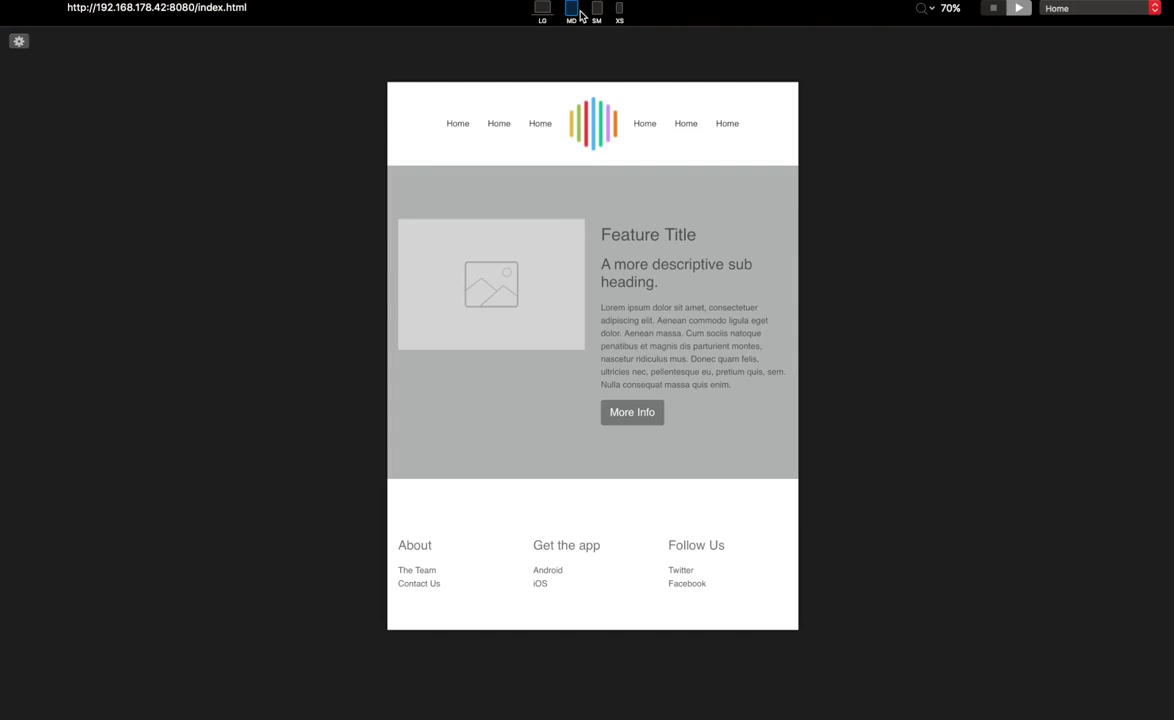
pyautogui.click(542, 10)
pyautogui.click(571, 10)
pyautogui.click(596, 10)
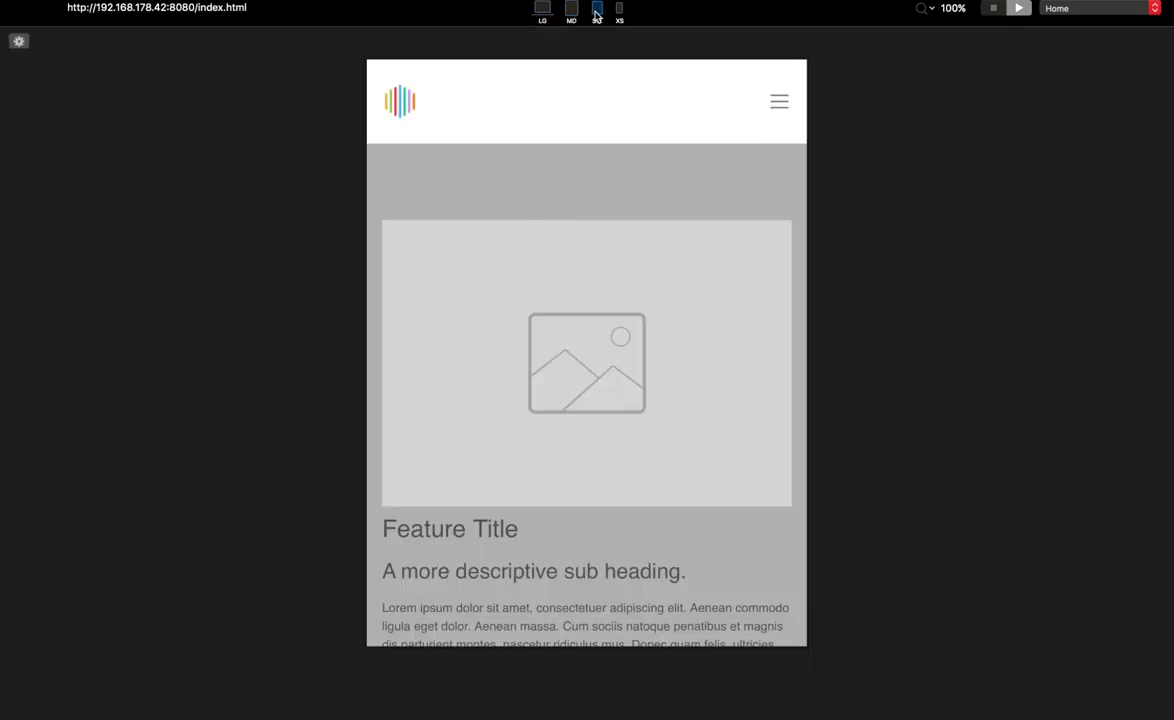
pyautogui.click(778, 104)
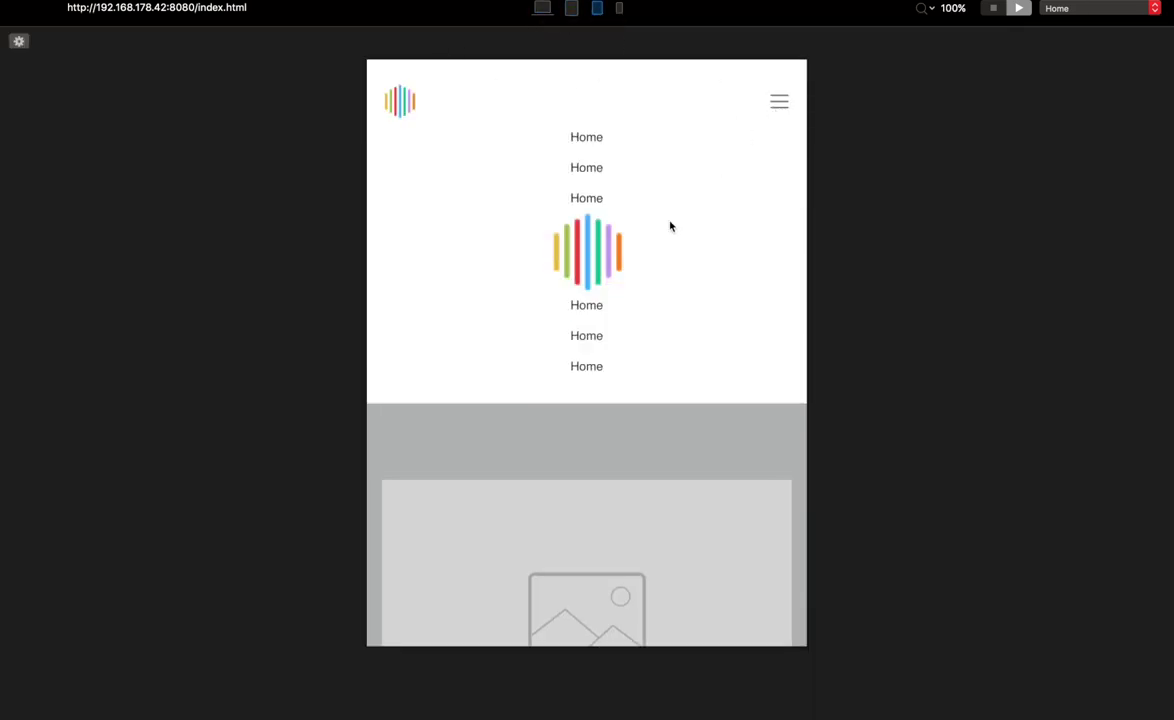
pyautogui.click(543, 10)
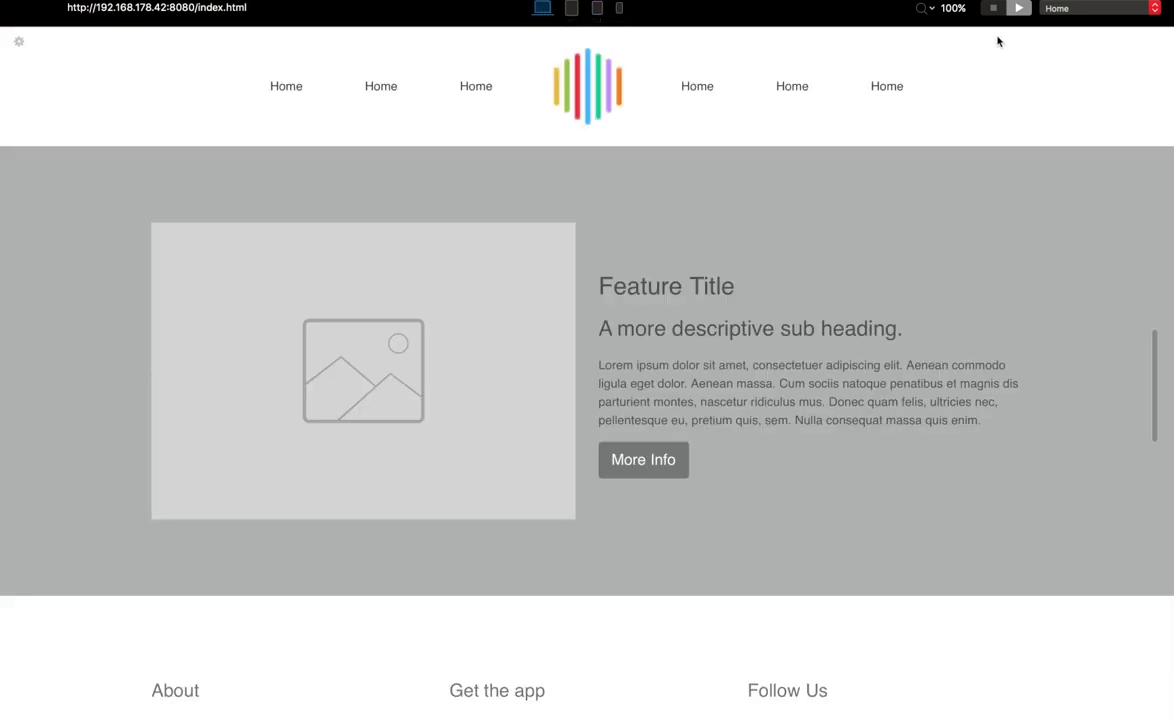
# - Add the class .logo-center to the list item holding the centre logo image
pyautogui.click(993, 9)
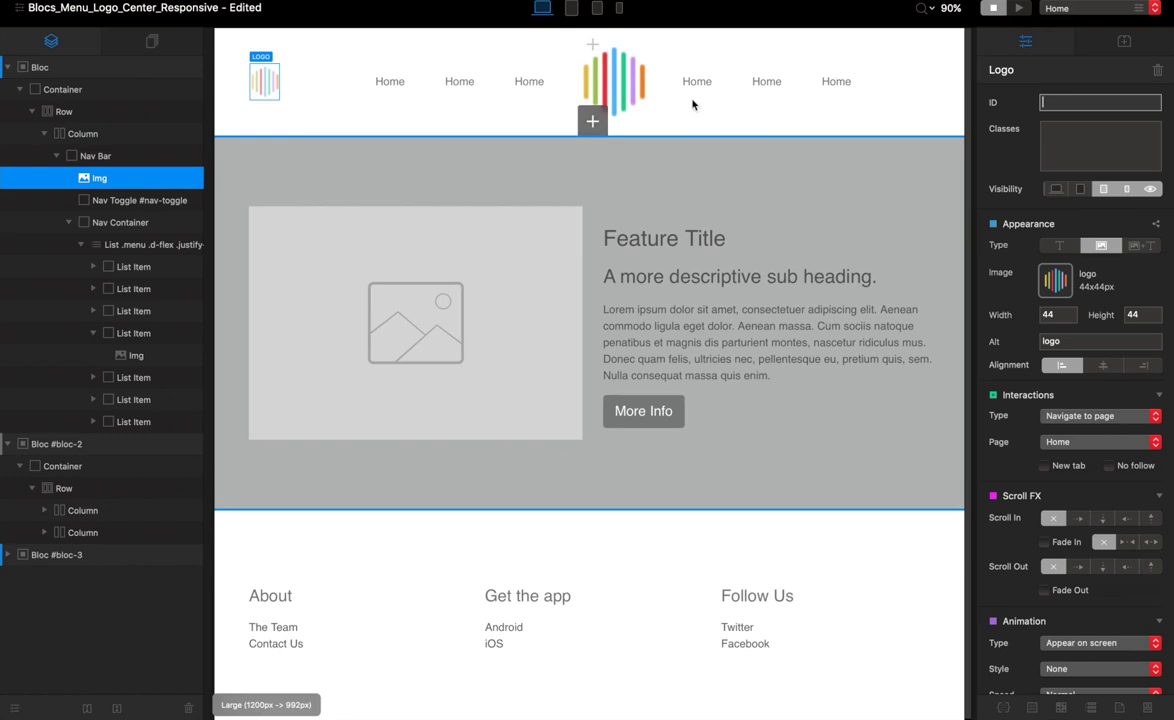
pyautogui.click(638, 90)
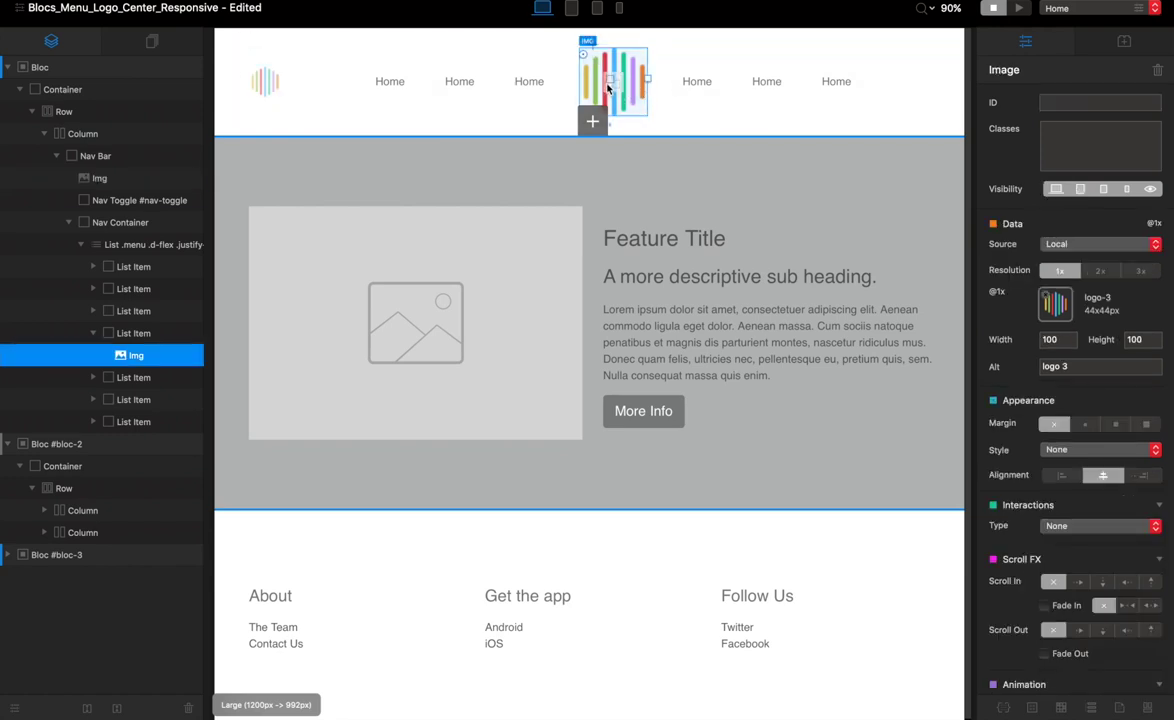
pyautogui.click(130, 334)
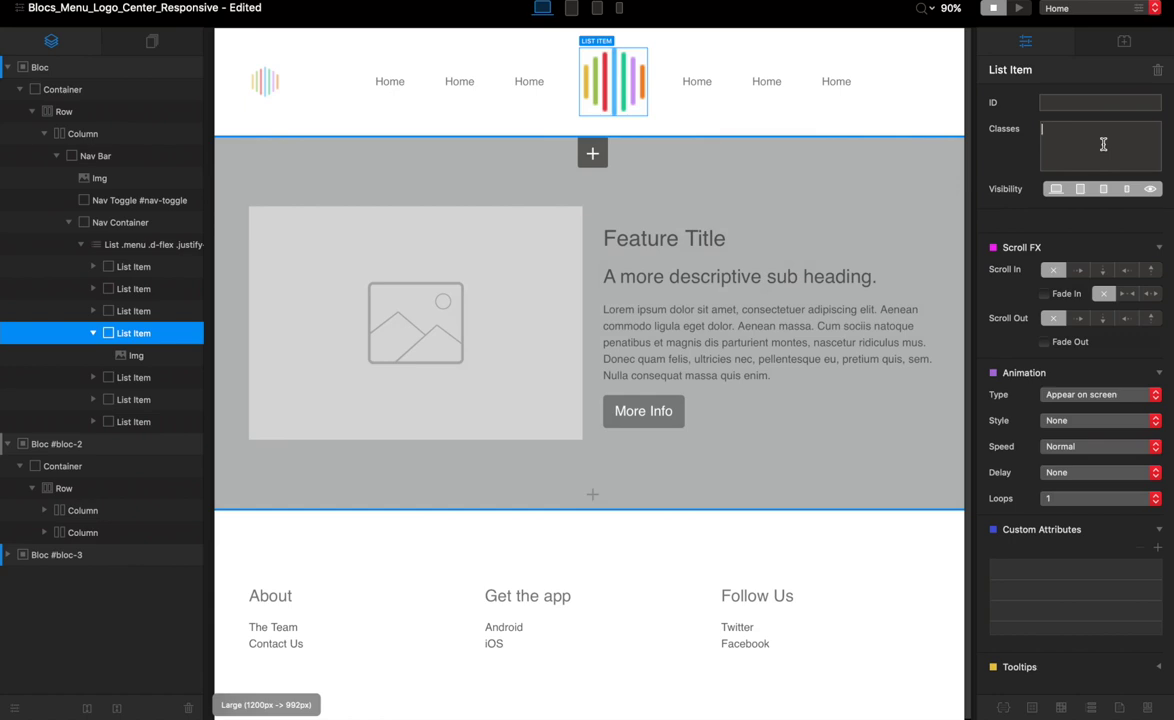
pyautogui.write('.logo-center')
pyautogui.press('Return')
pyautogui.doubleClick(1080, 136)
# - Set the logo-center class Display to None at the SM breakpoint
pyautogui.moveTo(521, 156); pyautogui.dragTo(234, 169)
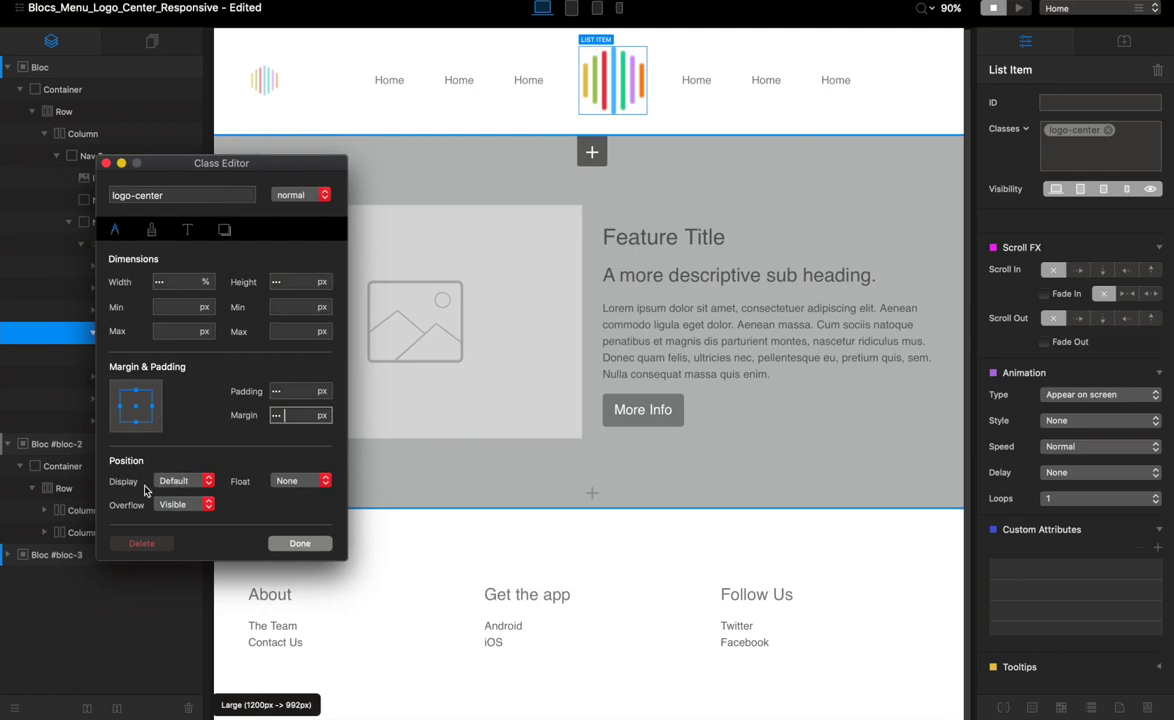
pyautogui.click(185, 491)
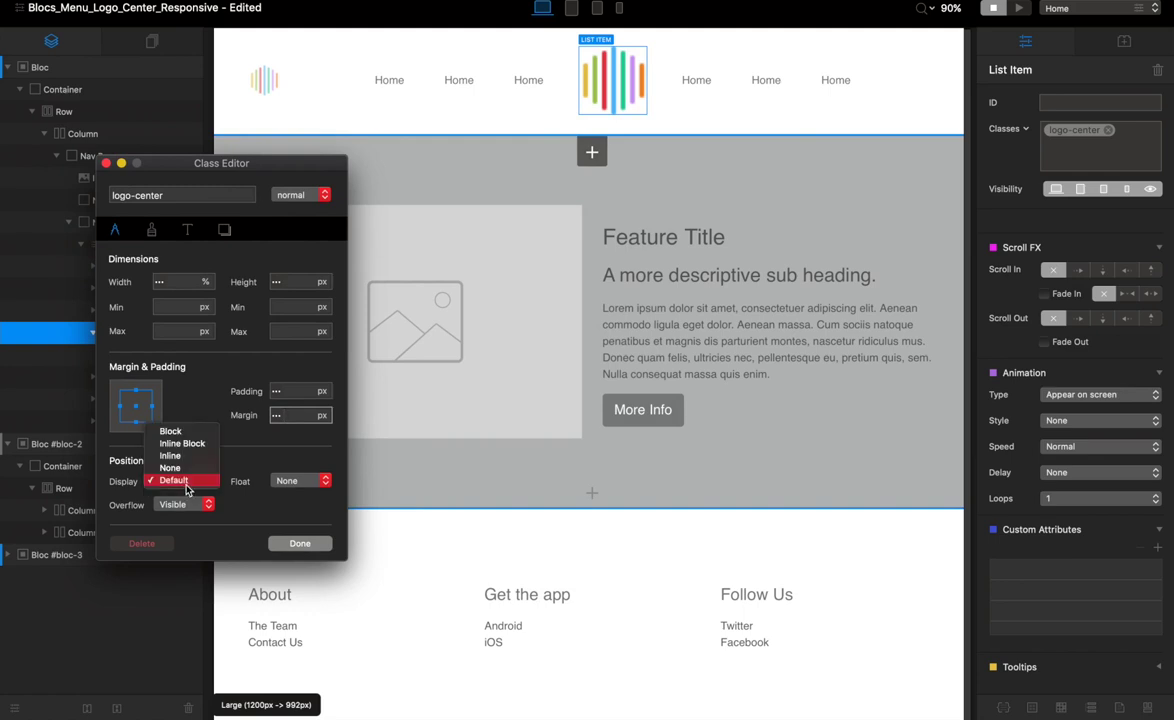
pyautogui.click(122, 489)
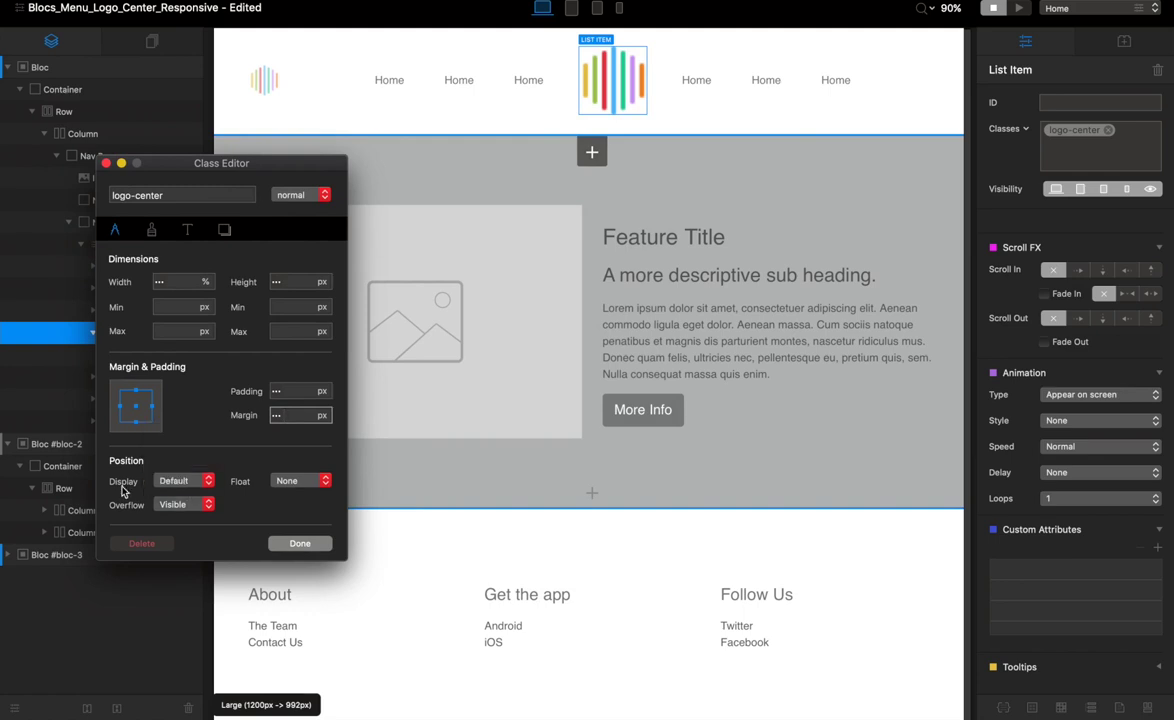
pyautogui.click(596, 12)
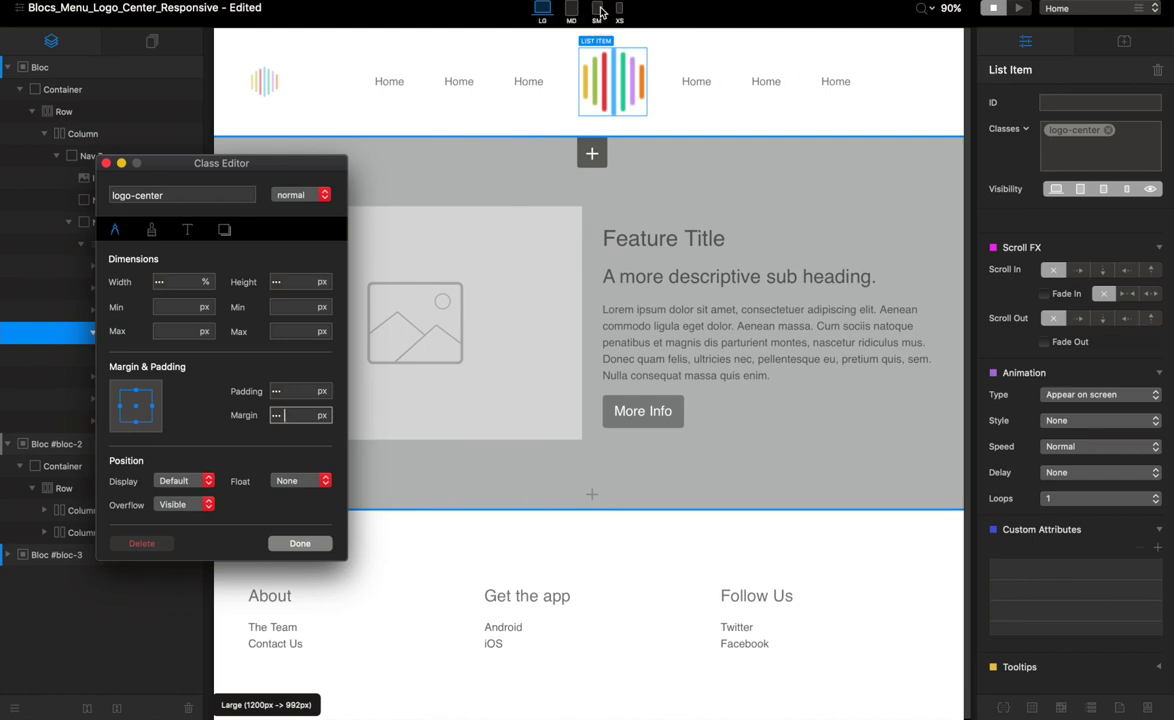
pyautogui.click(180, 485)
pyautogui.click(198, 467)
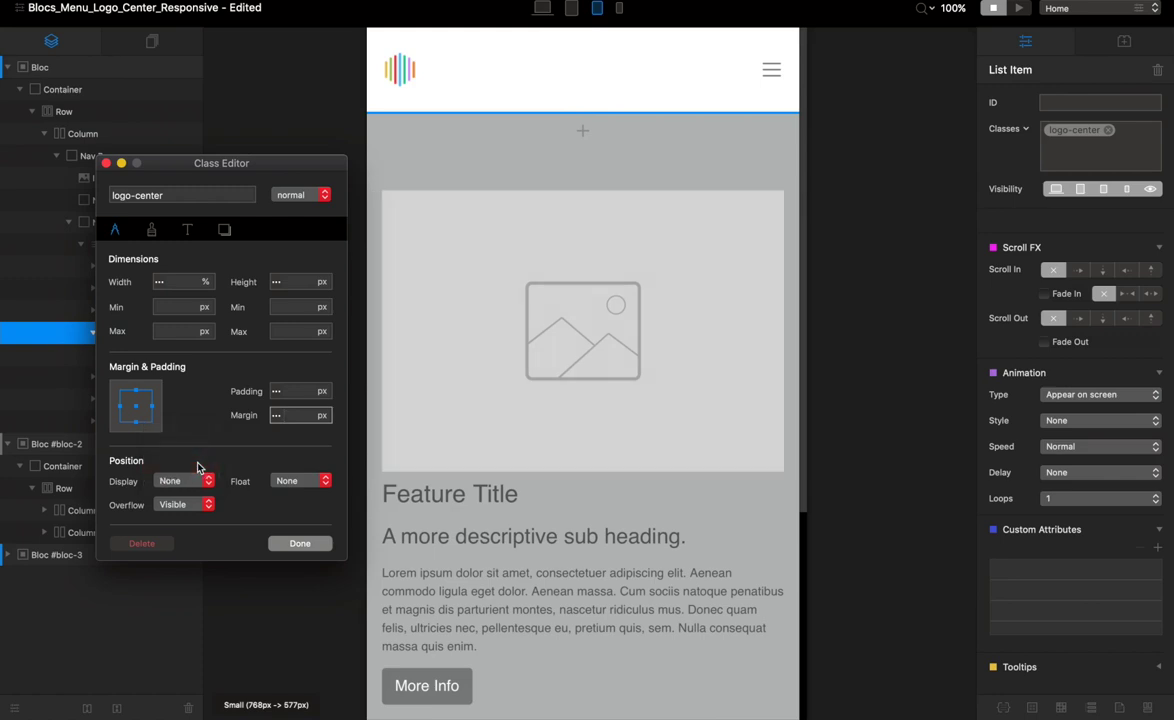
# - Check the logo-center item at XS, SM, MD and LG, then close the Class Editor
pyautogui.click(620, 10)
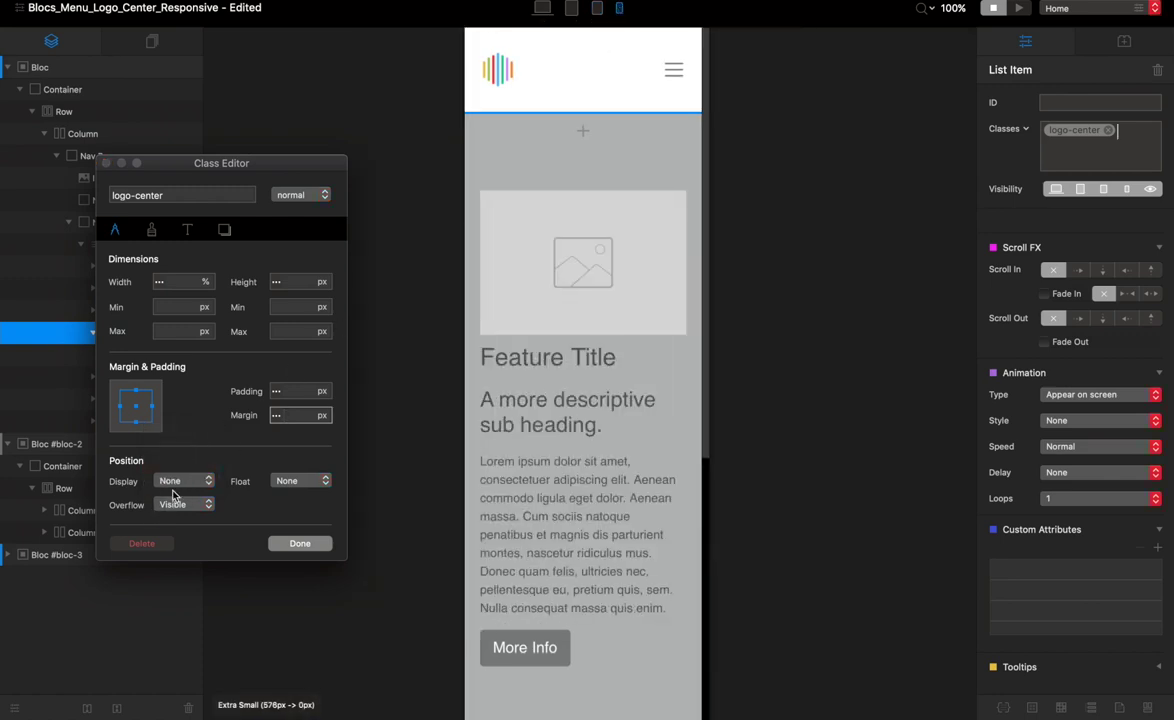
pyautogui.click(595, 11)
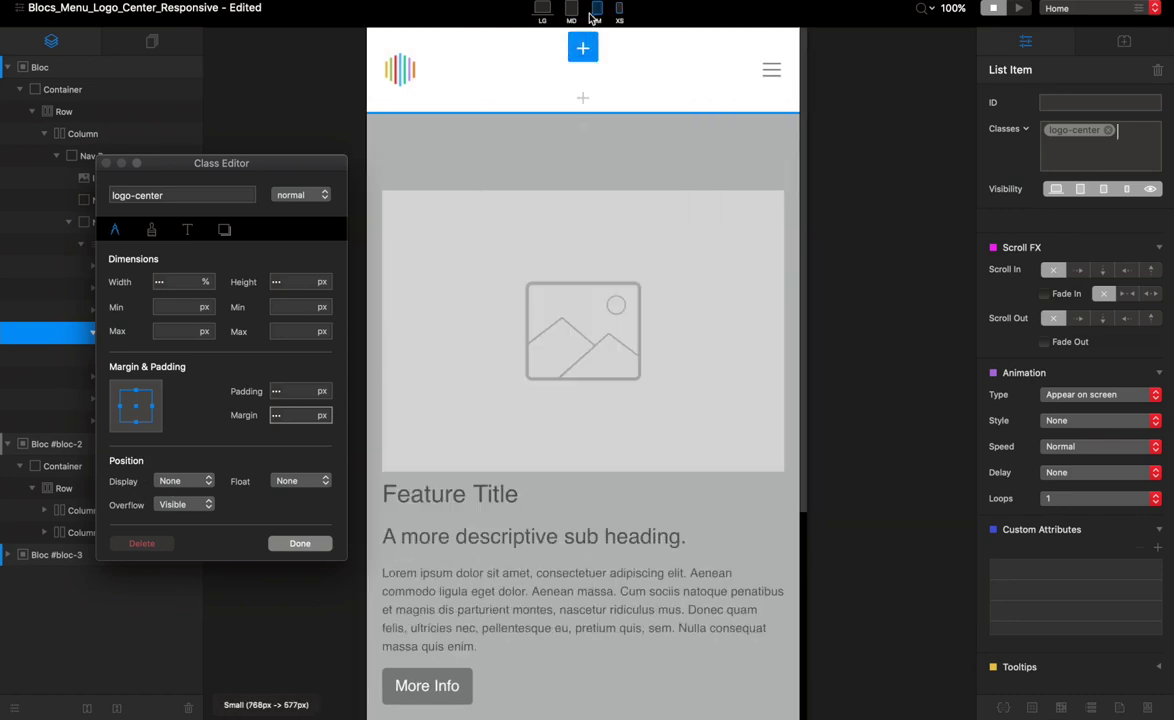
pyautogui.click(569, 11)
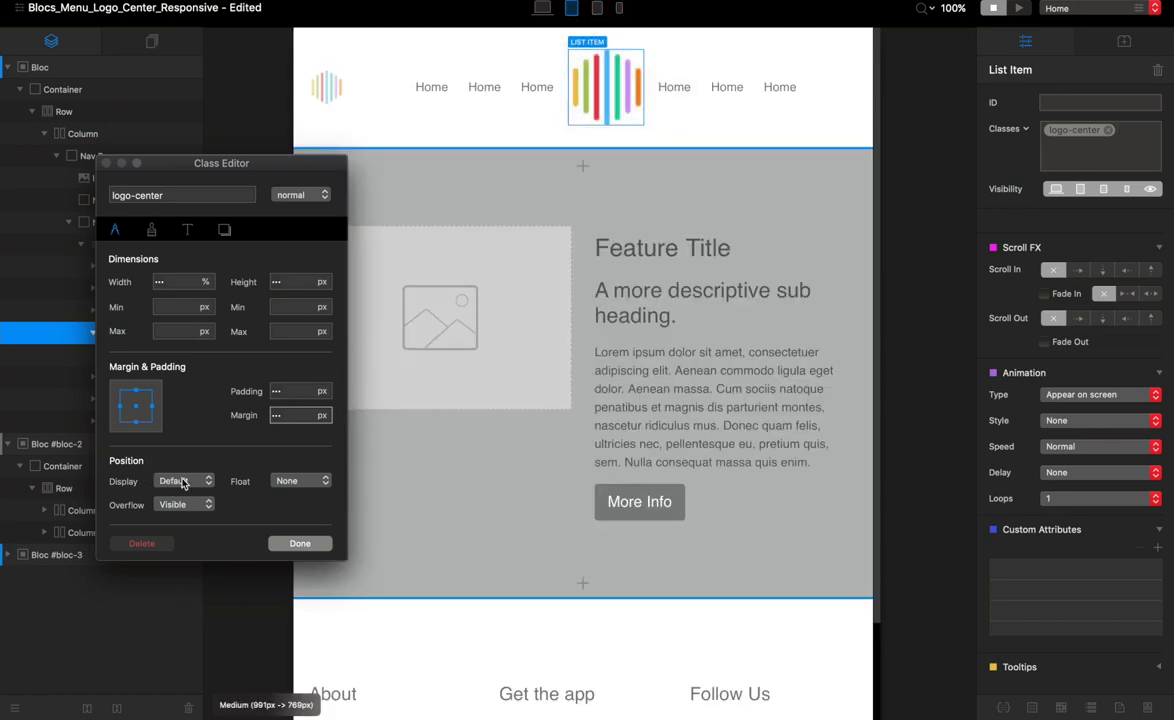
pyautogui.click(542, 11)
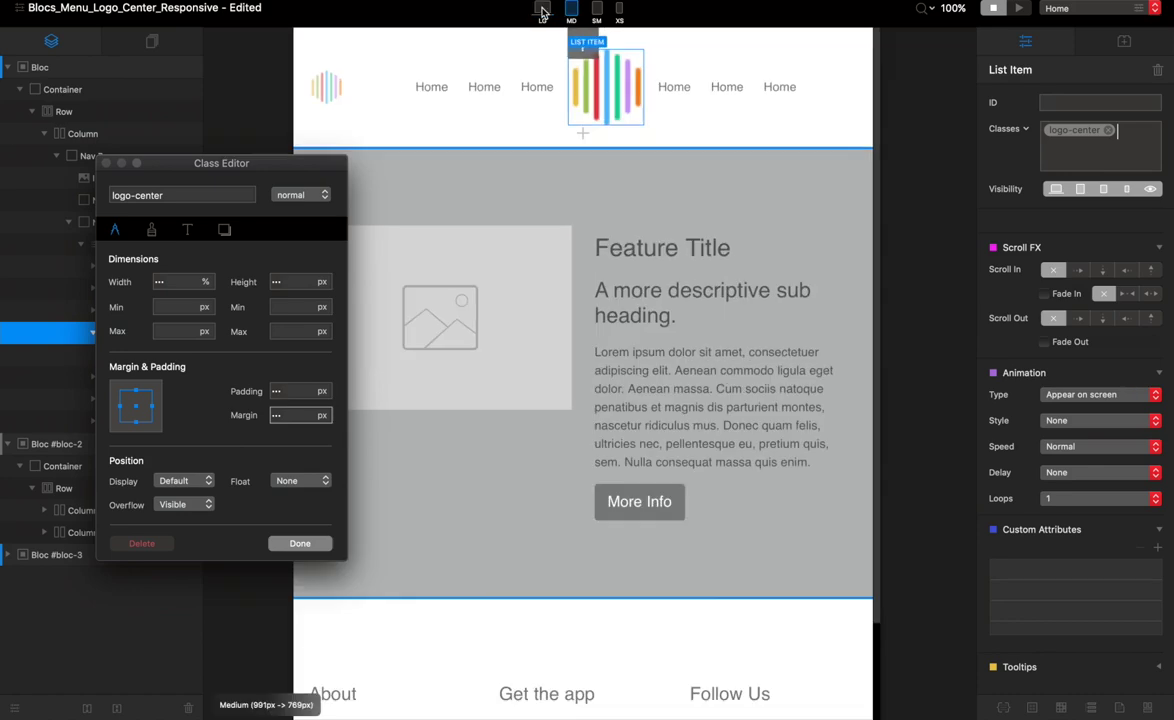
pyautogui.click(542, 11)
pyautogui.click(82, 167)
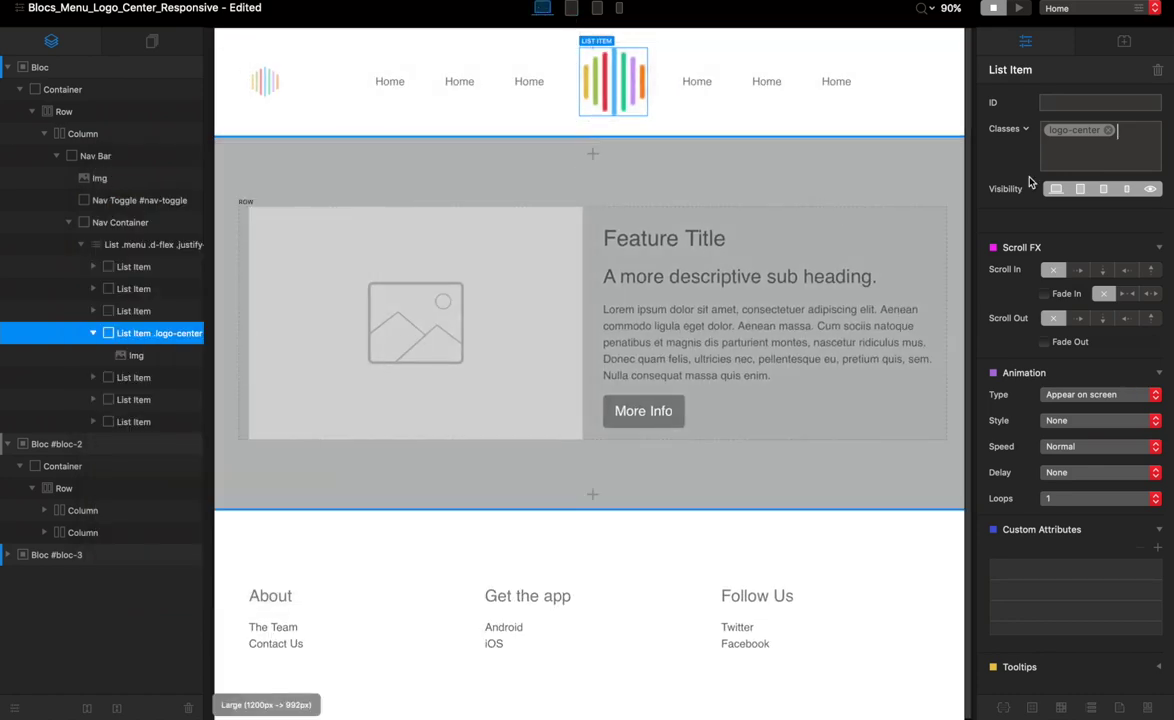
pyautogui.click(1021, 9)
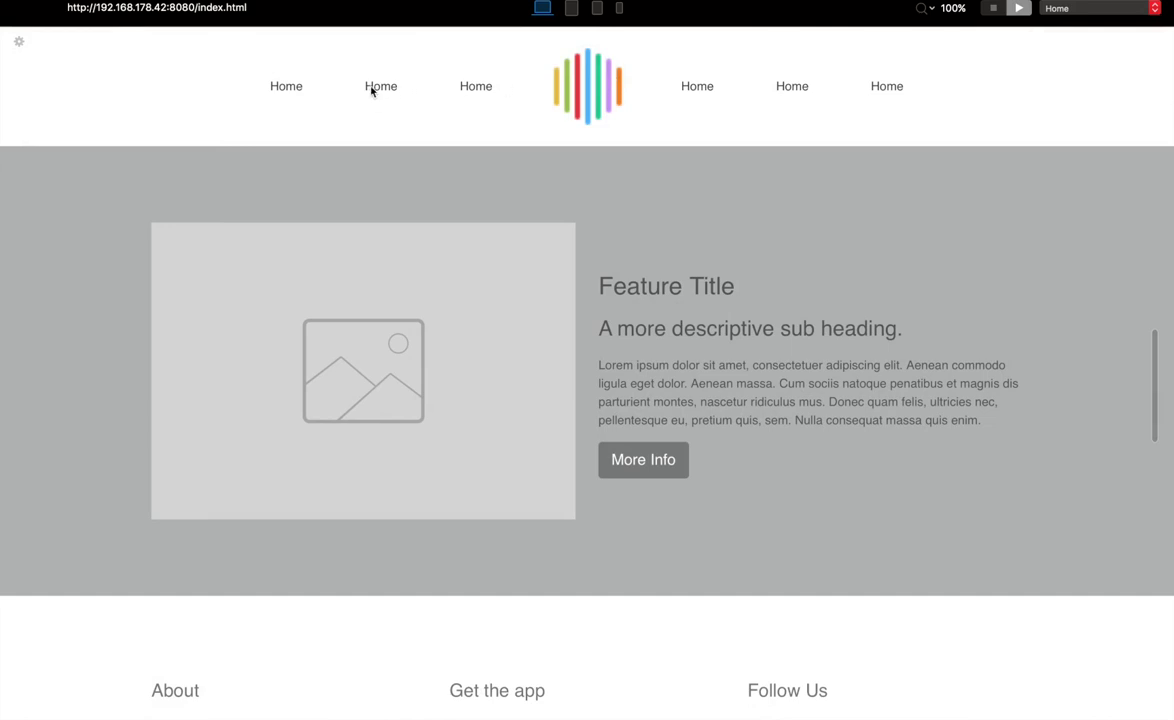
pyautogui.click(571, 8)
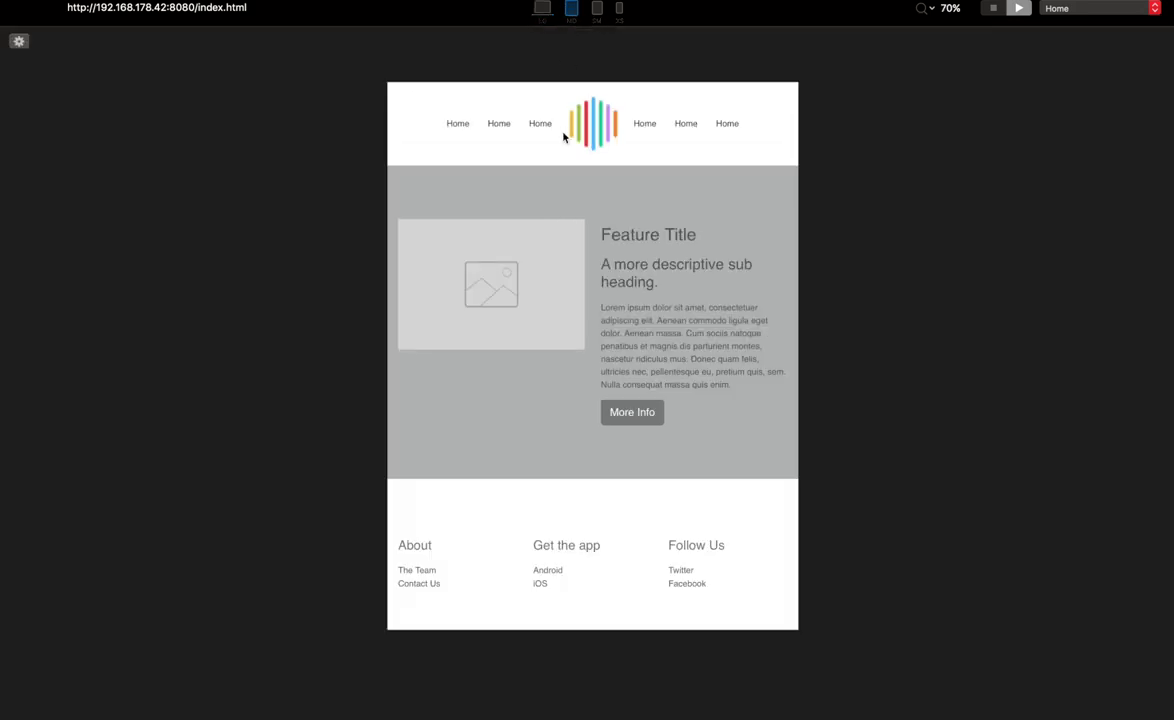
pyautogui.click(598, 9)
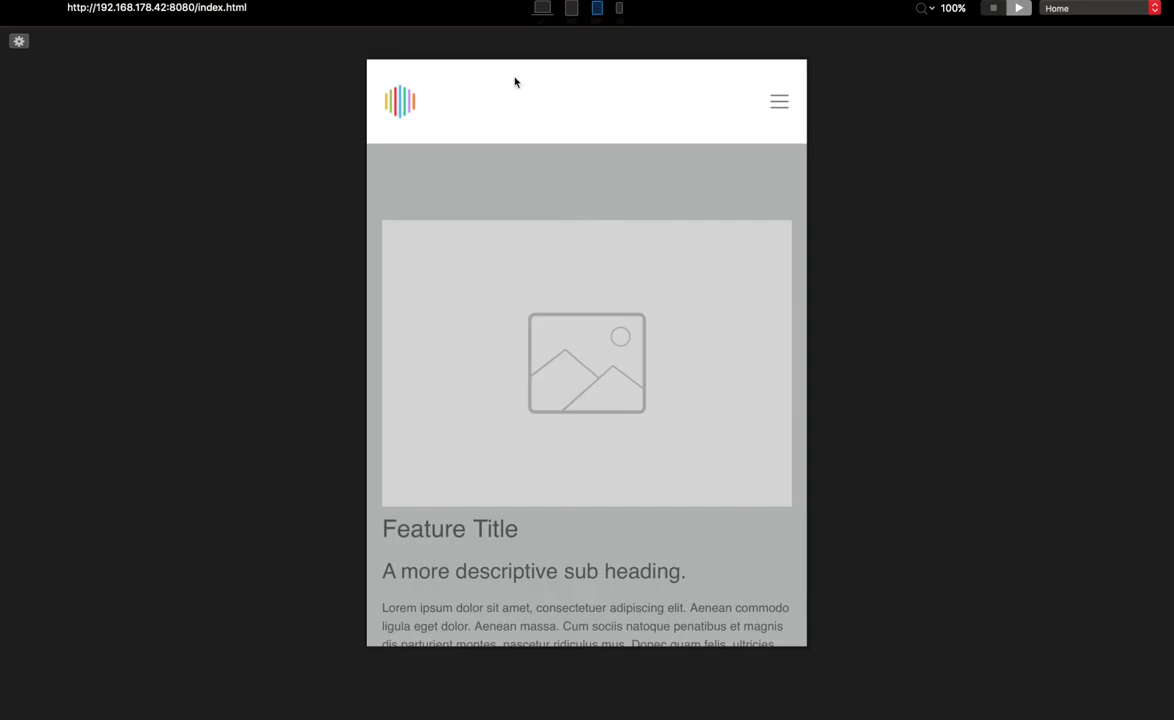
pyautogui.click(778, 102)
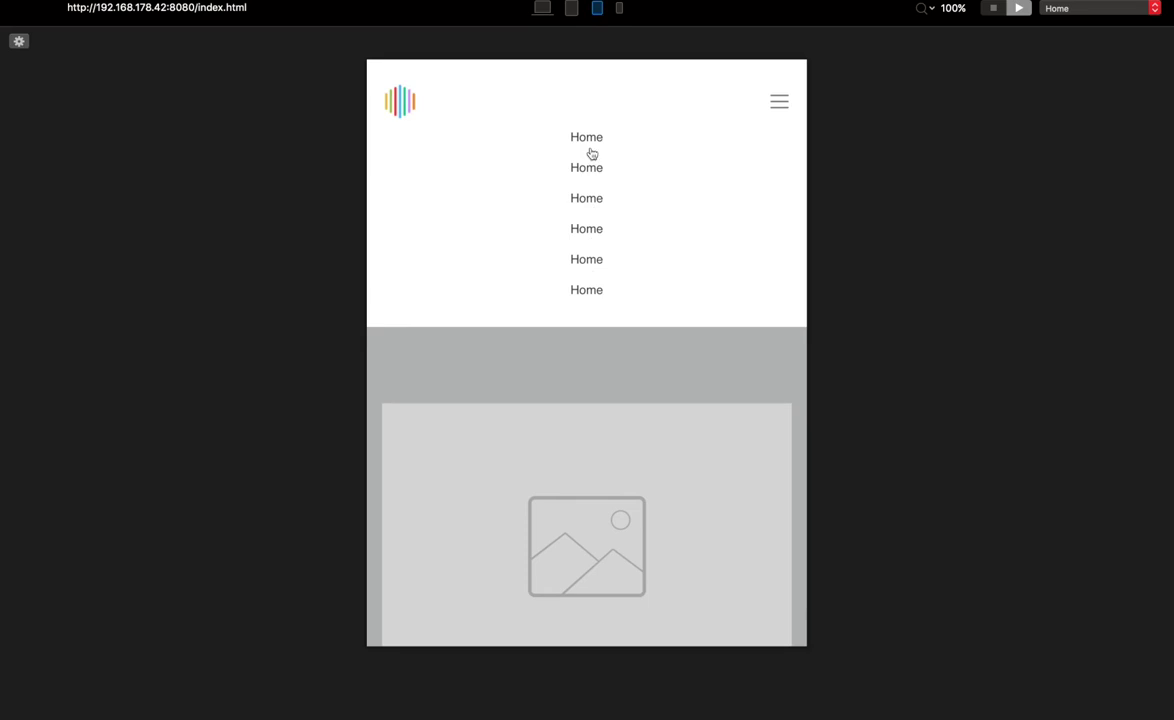
pyautogui.click(779, 102)
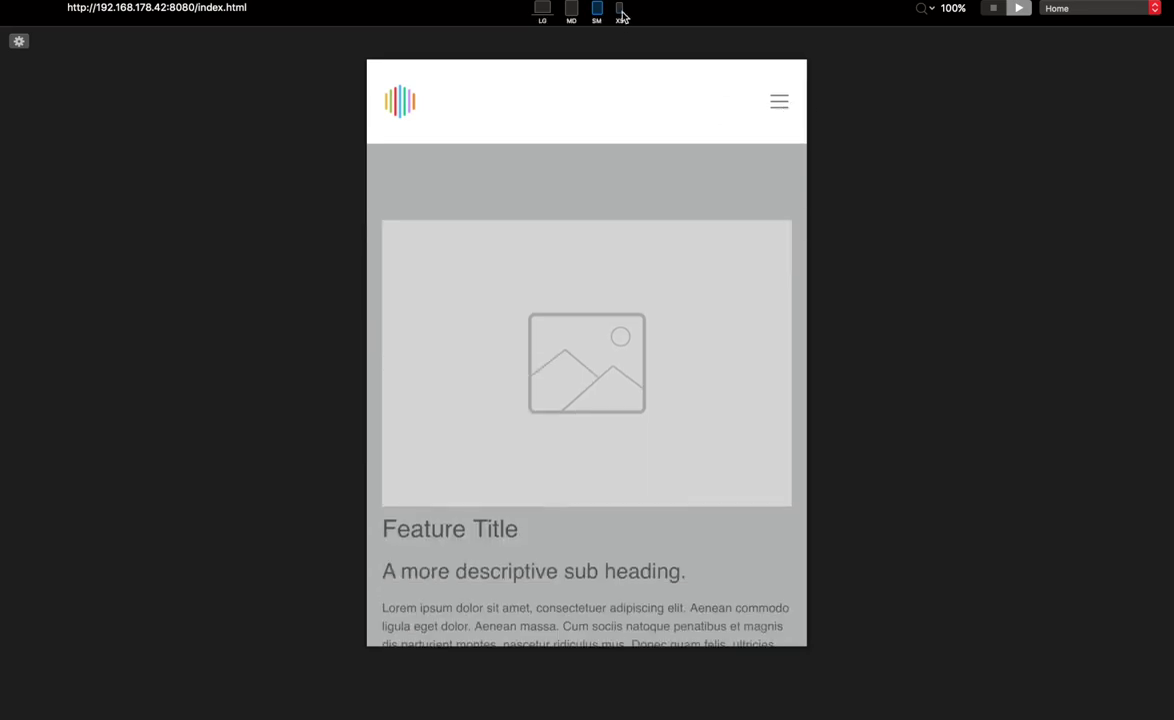
pyautogui.click(619, 8)
pyautogui.click(686, 188)
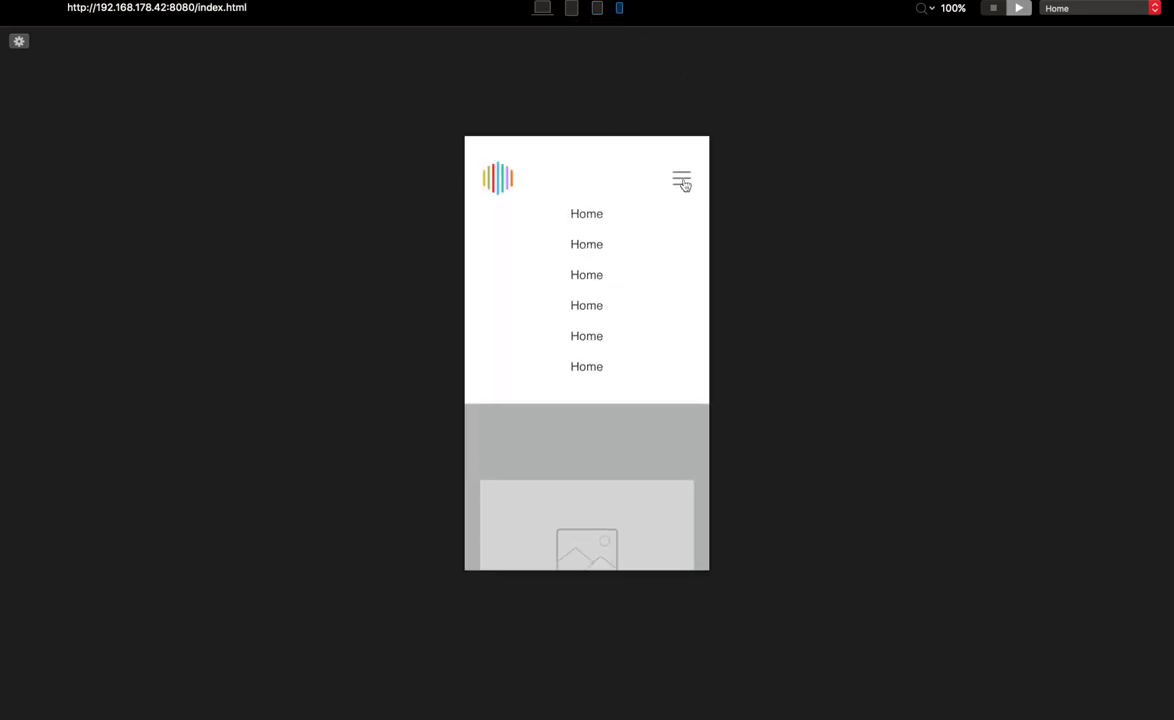
pyautogui.click(683, 184)
pyautogui.click(571, 9)
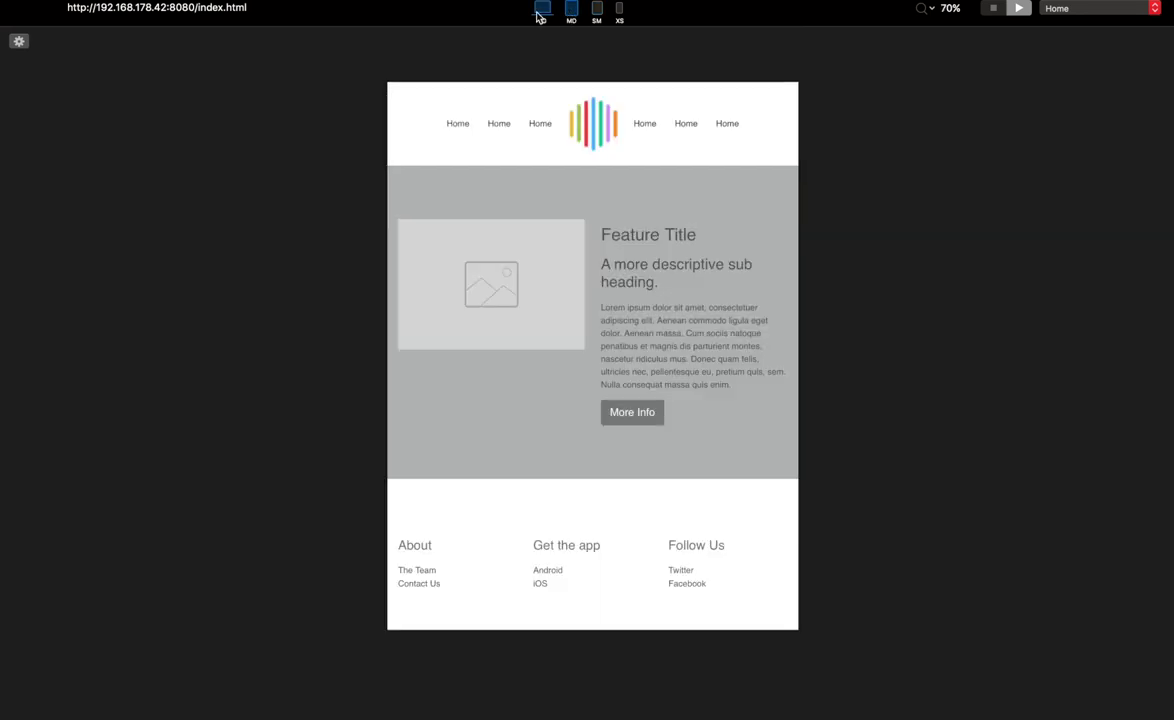
pyautogui.click(540, 12)
pyautogui.click(994, 9)
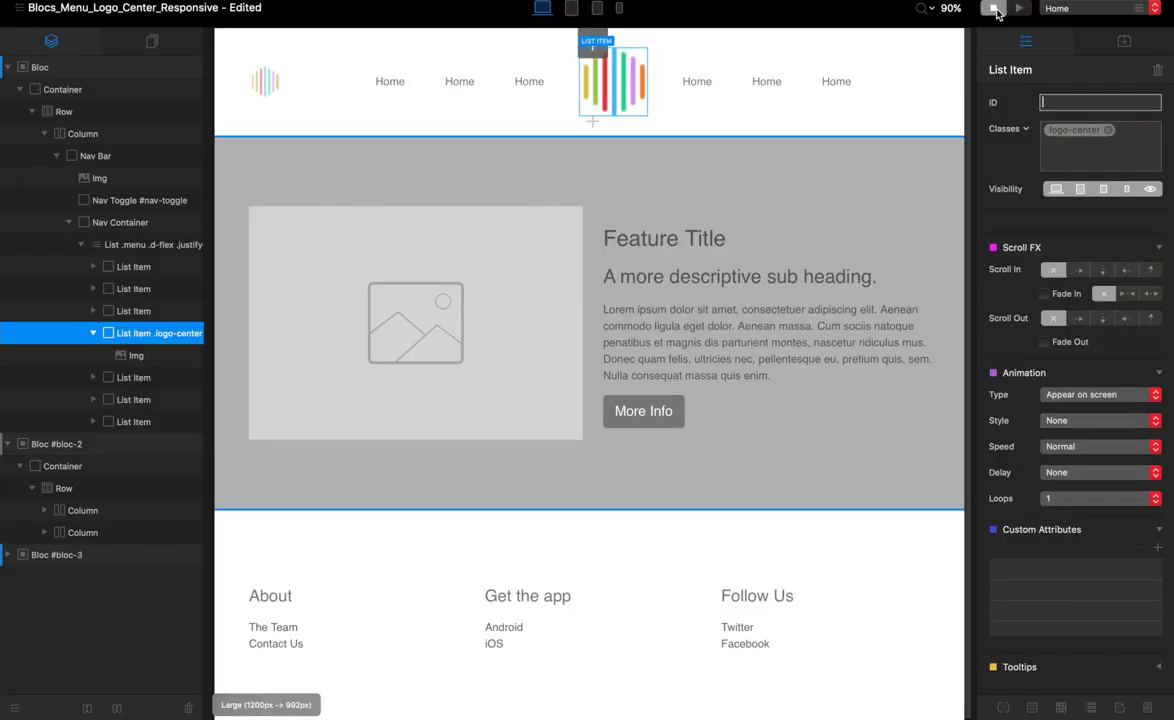